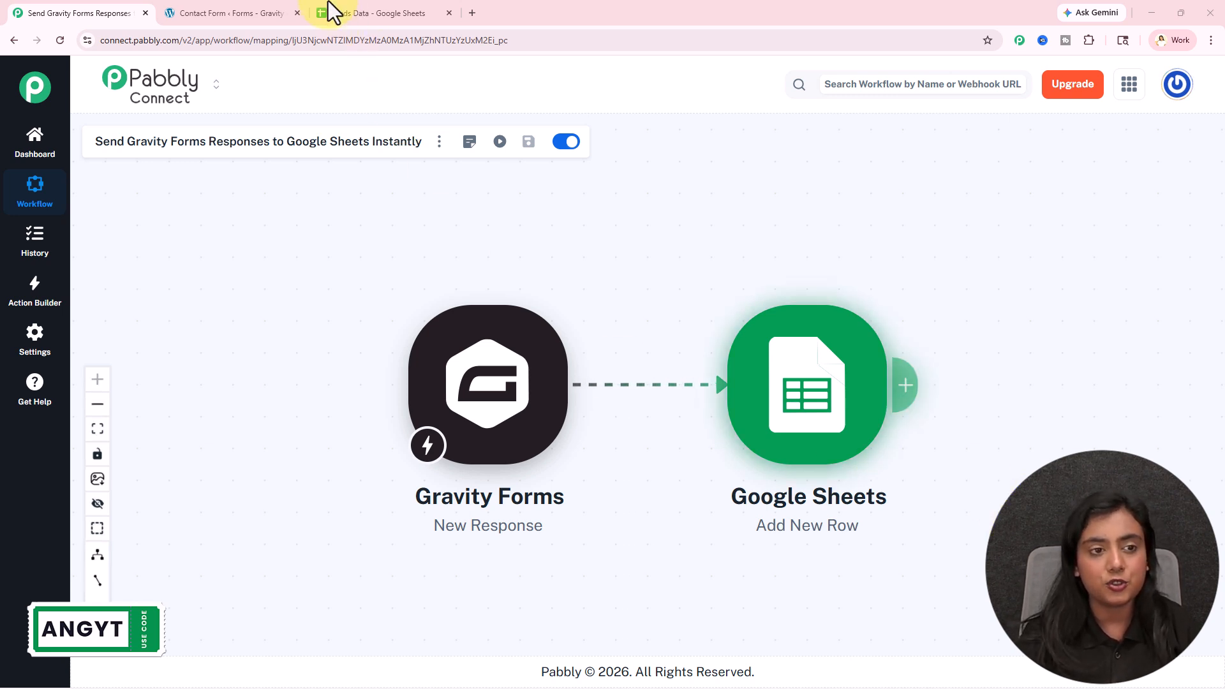
- Switch to the WordPress tab showing the Gravity Forms Contact Form editor
left_click(241, 14)
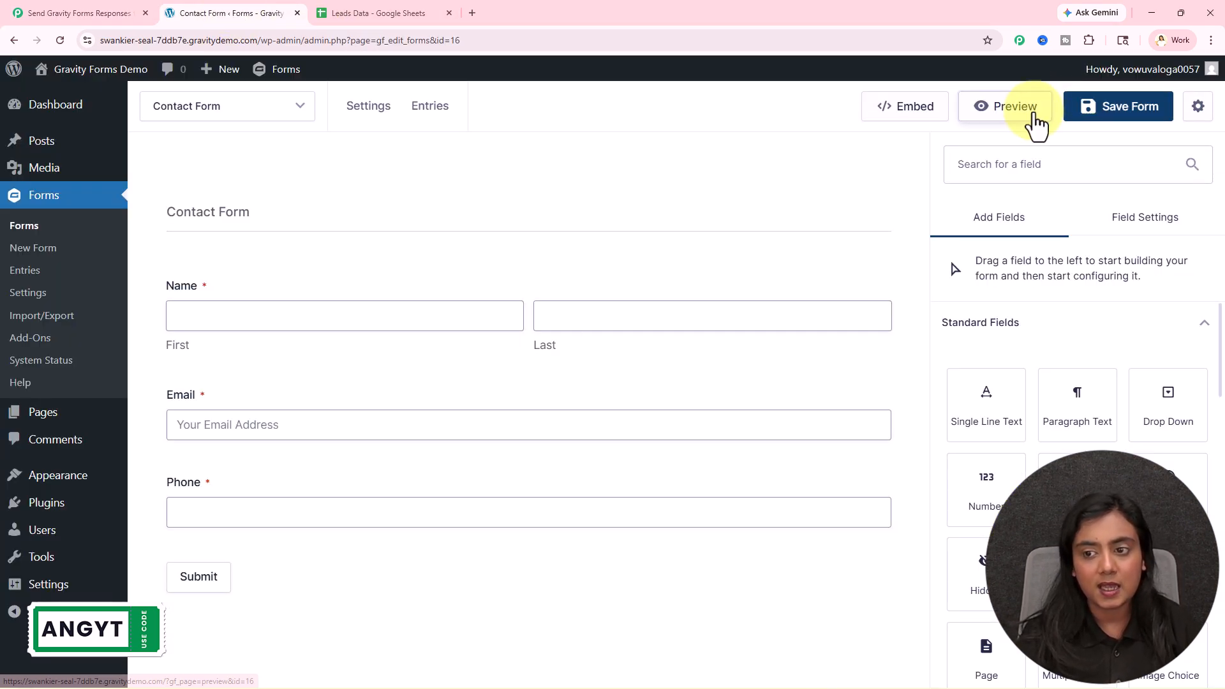
- Open the Contact Form preview and check that row 3 of Leads Data is empty
left_click(1015, 112)
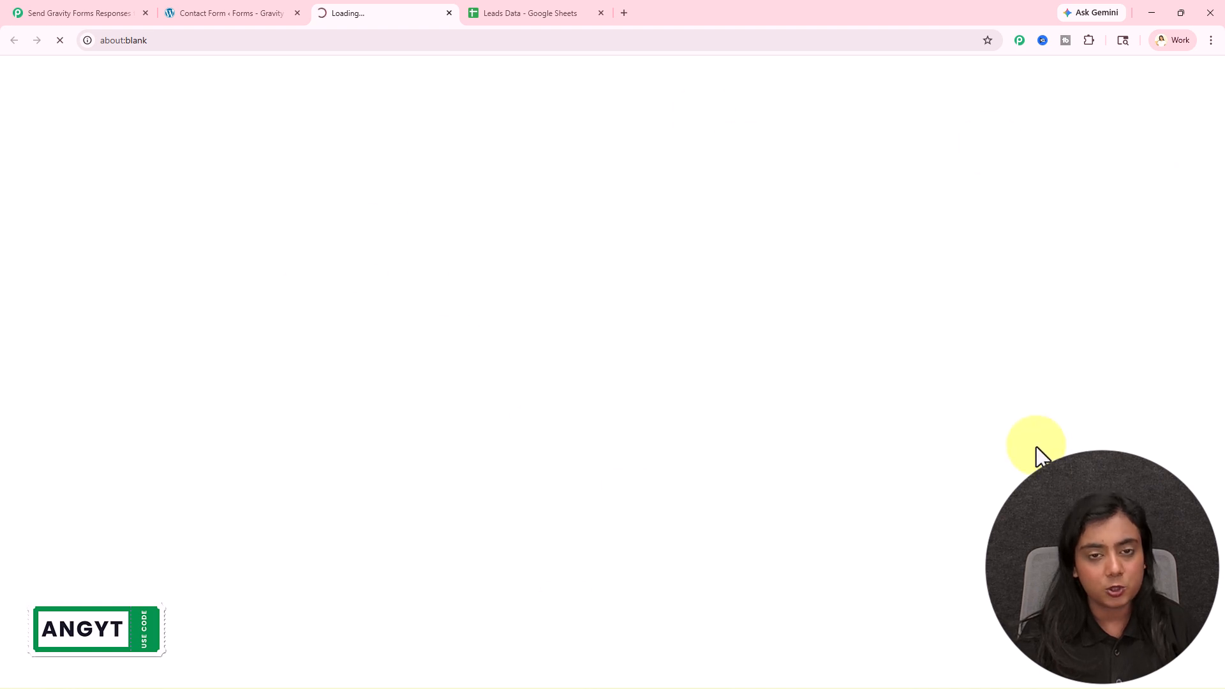
left_click(556, 8)
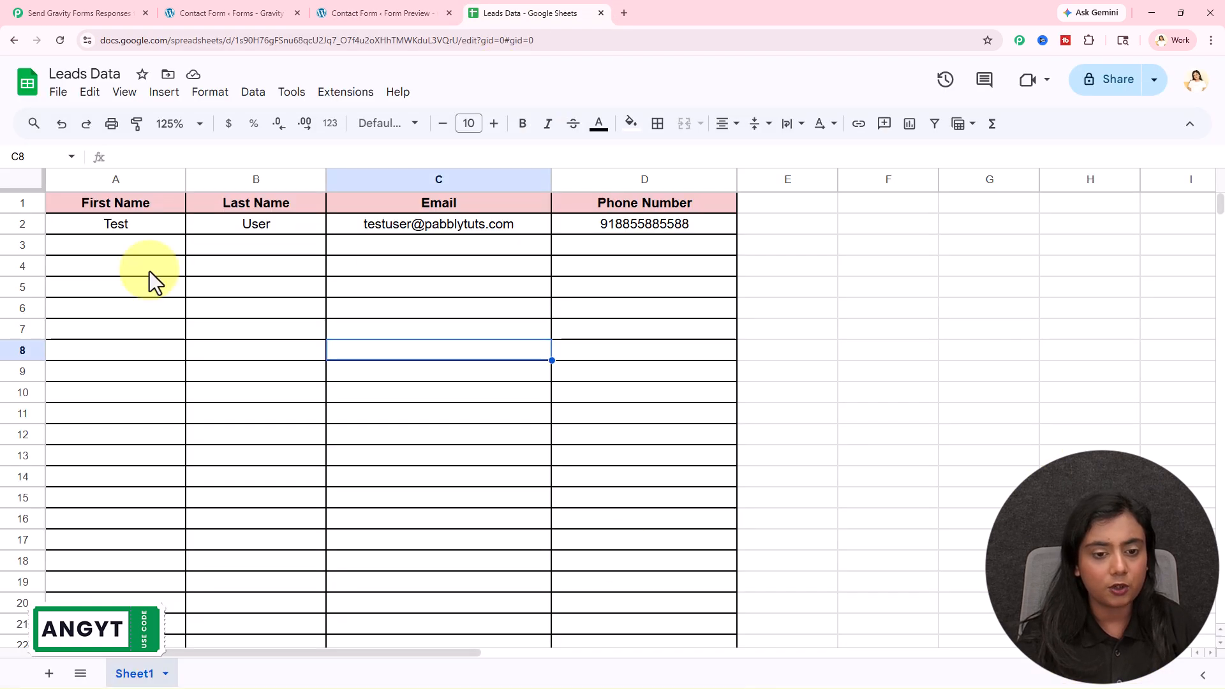
left_click_drag(83, 242, 636, 250)
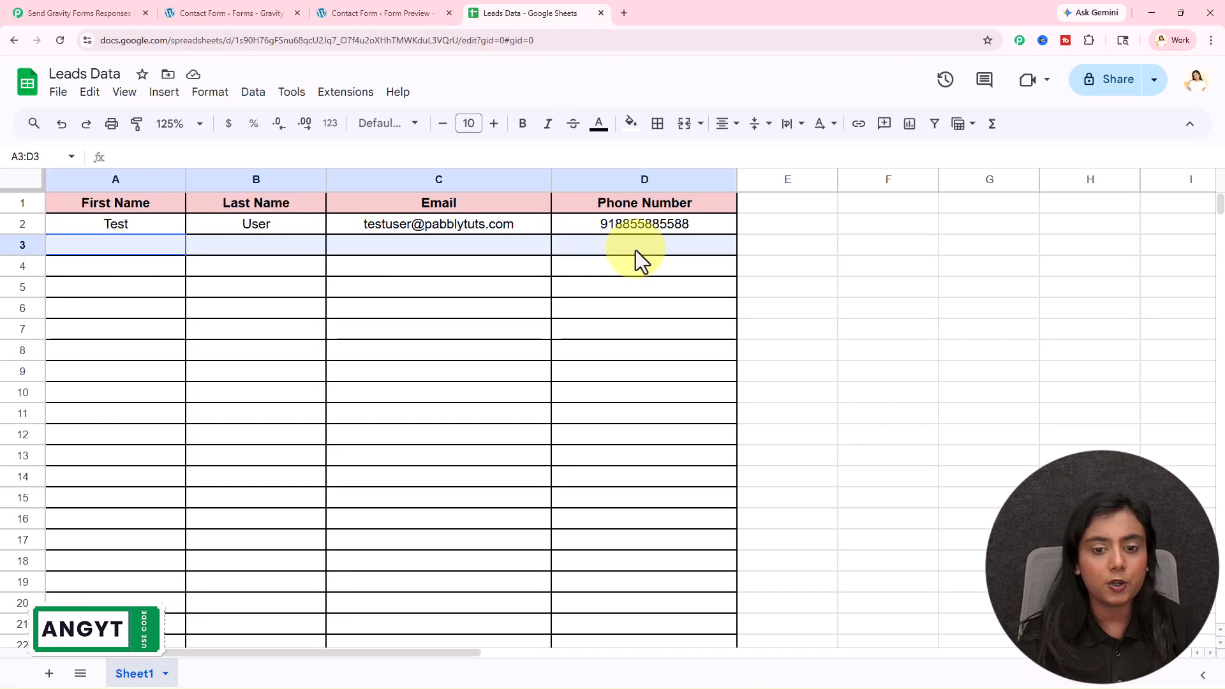
left_click(630, 303)
left_click(377, 22)
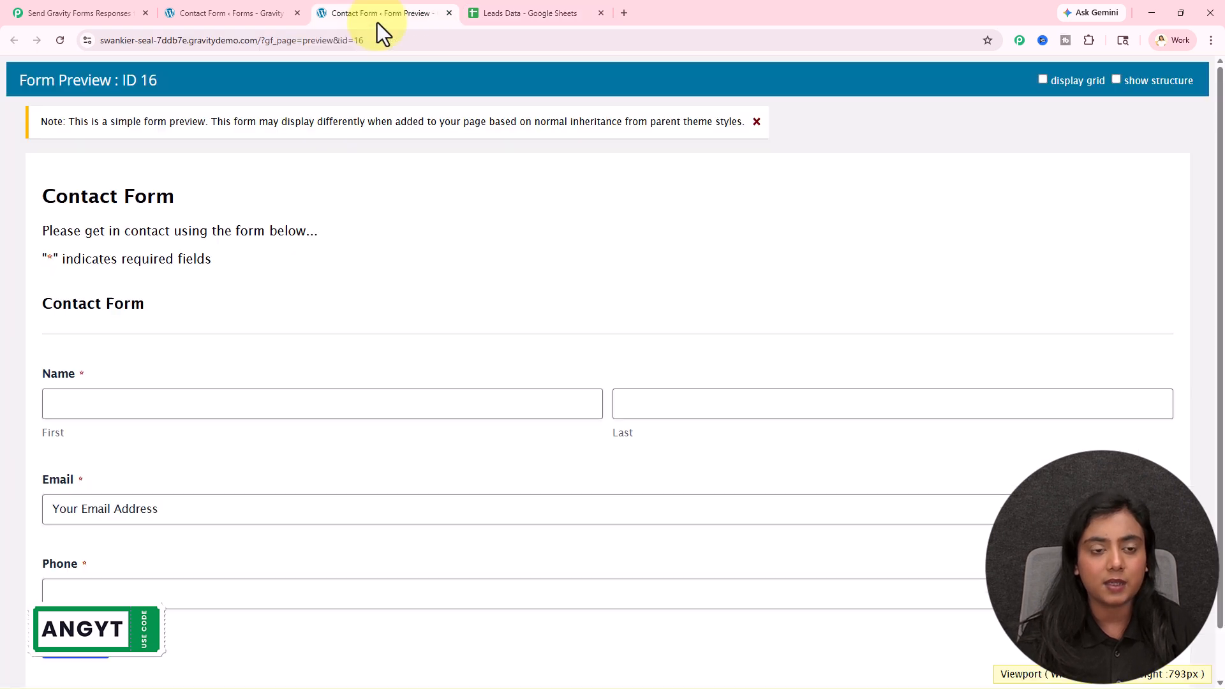
- Enter a test first name and last name in the preview form
left_click(238, 404)
type("New")
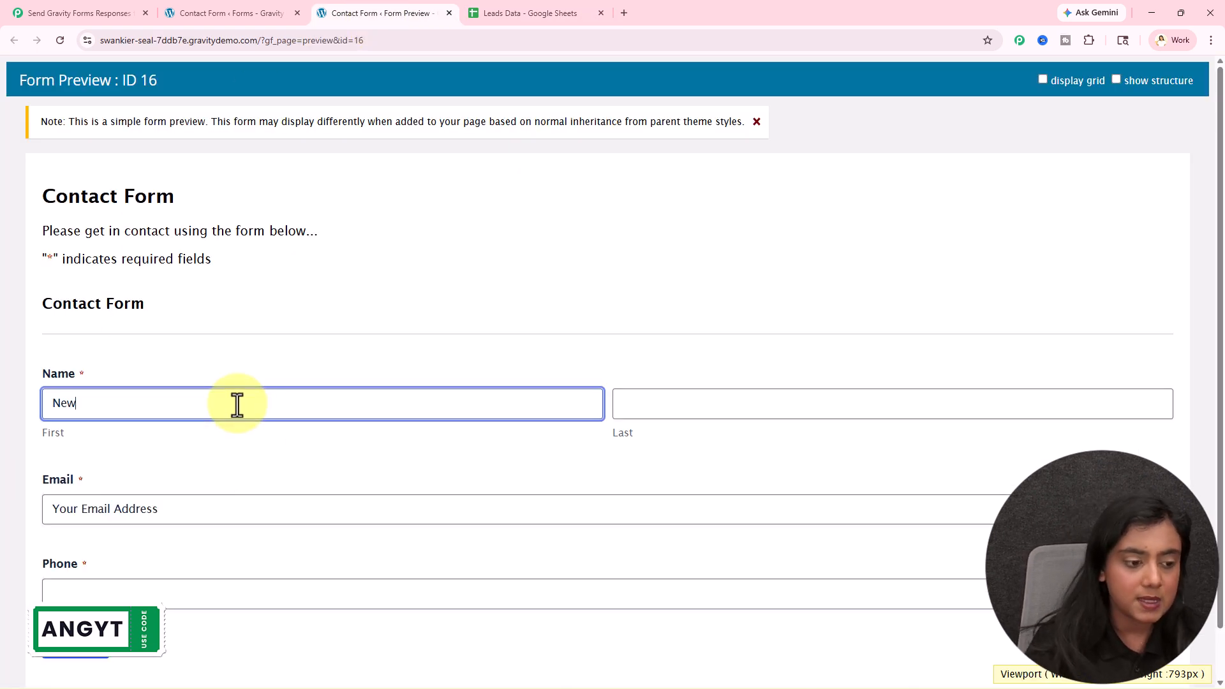
left_click(699, 406)
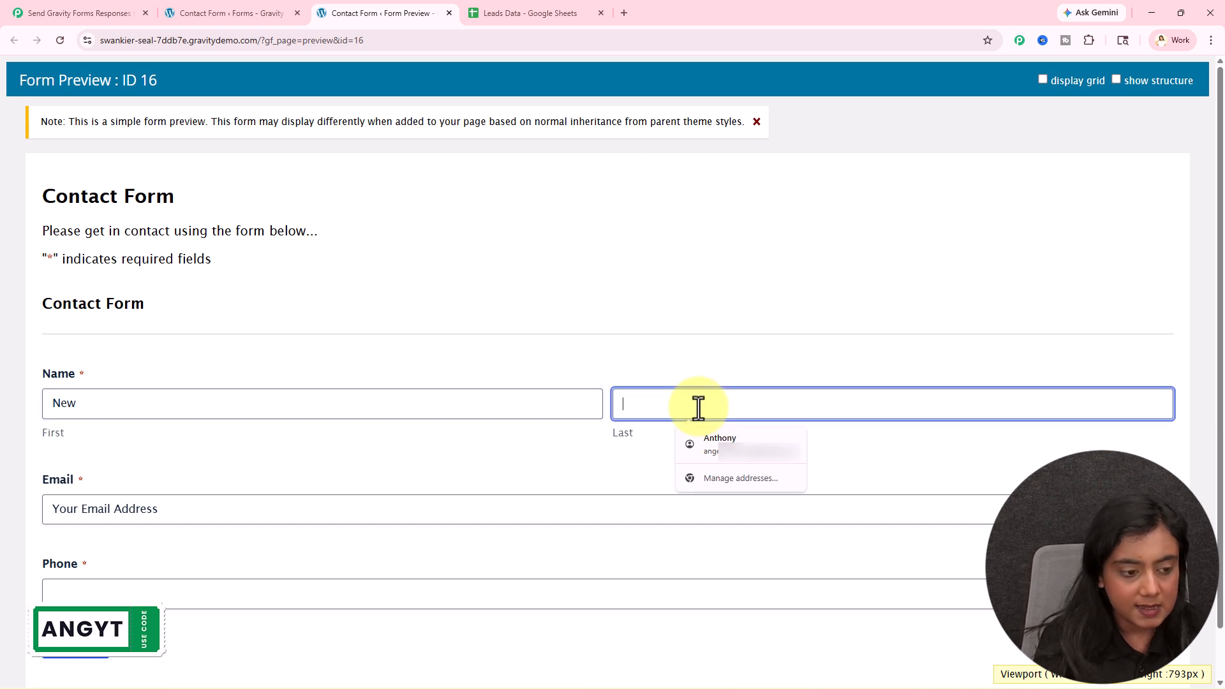
type("uSER")
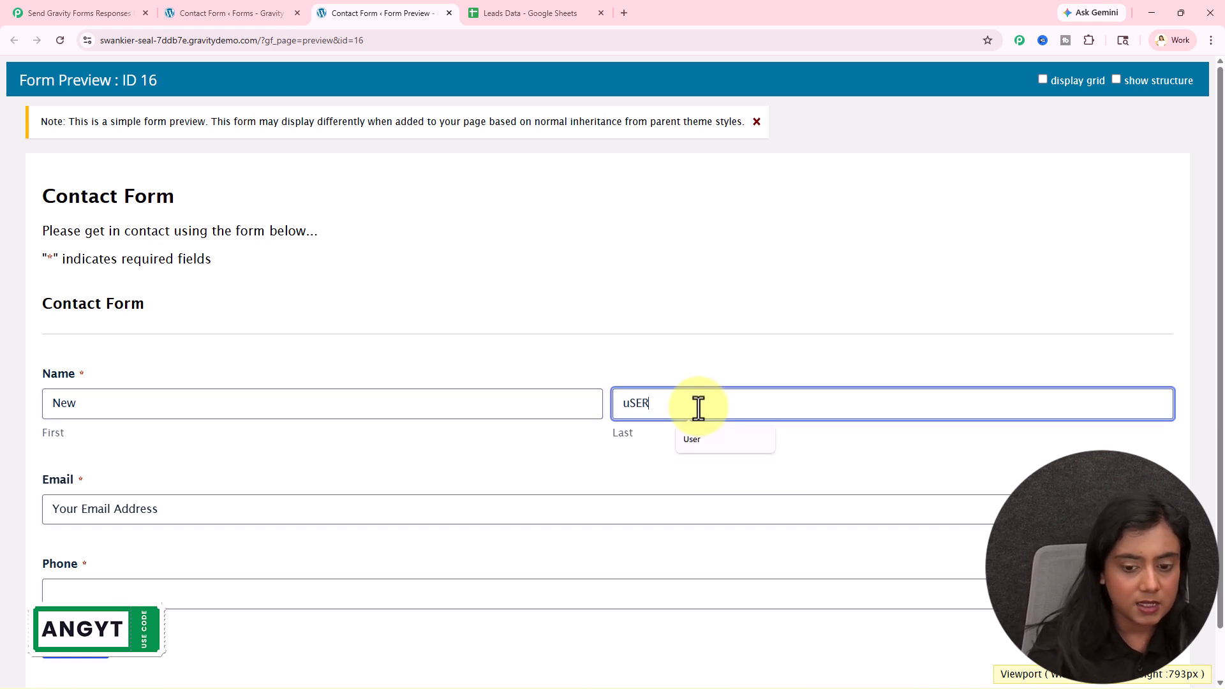
left_click(691, 439)
- Fill in a test email and phone number, submit the form, and open Leads Data
left_click(175, 511)
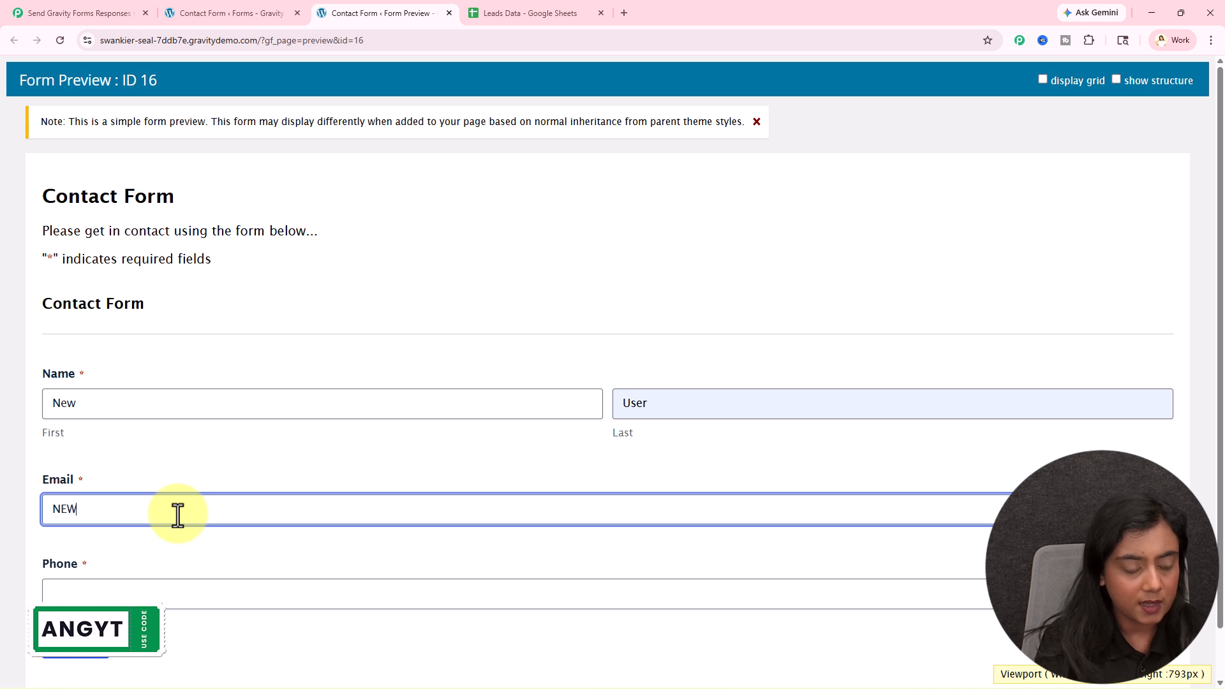
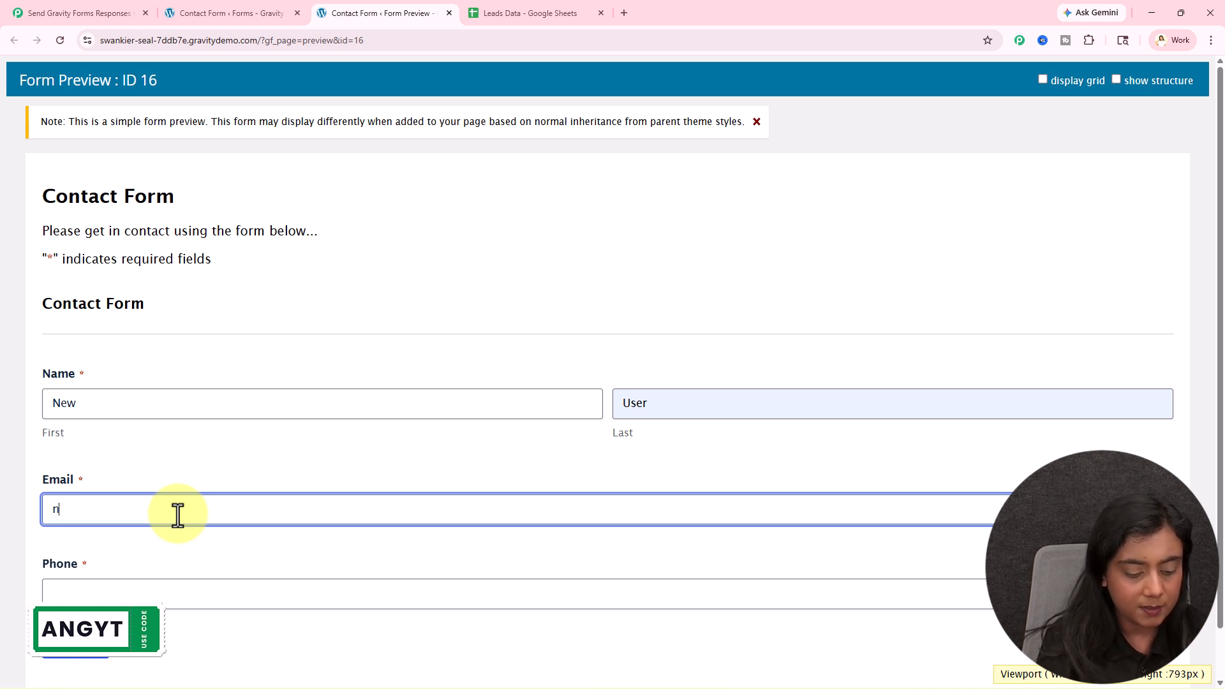
left_click(230, 585)
scroll(153, 584, "down", 1)
left_click(76, 588)
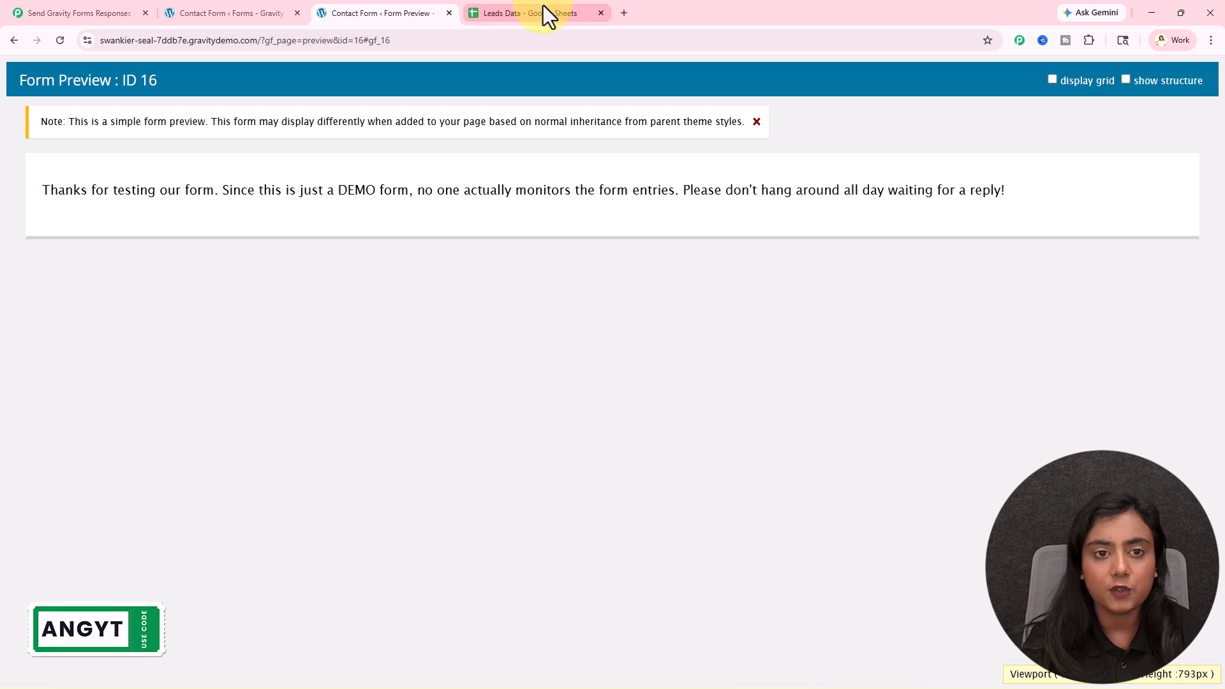
left_click(544, 10)
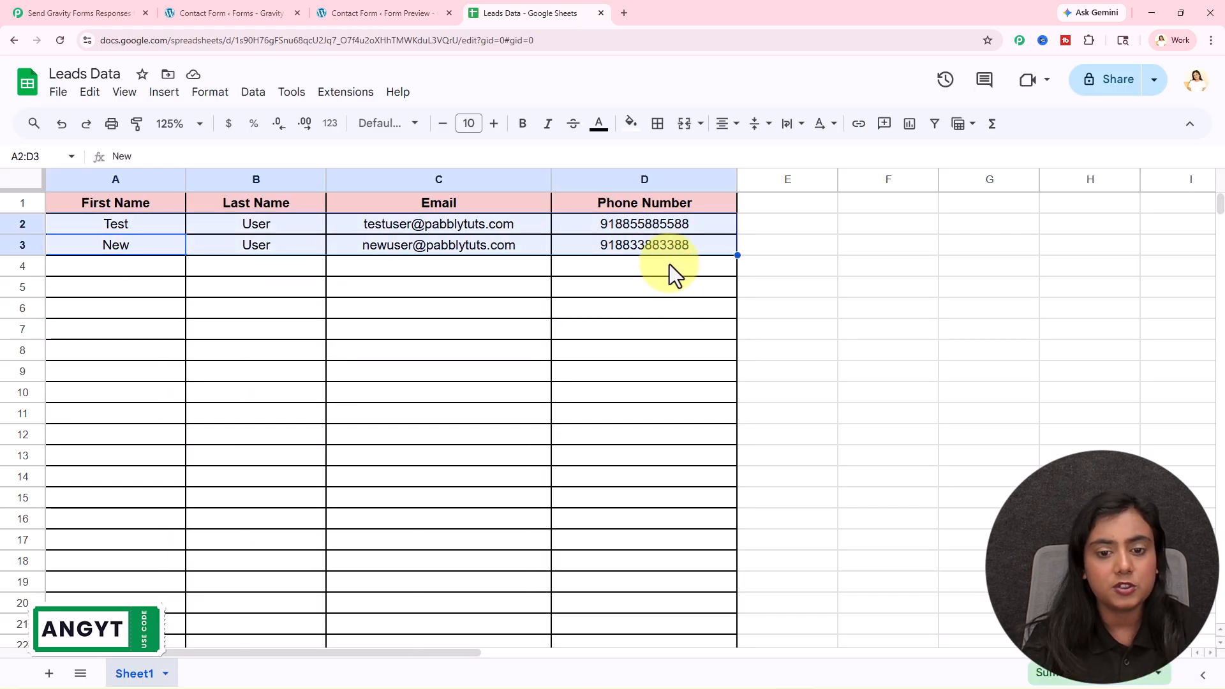
- Check the first name, last name, email and phone cells in row 3, then return to Pabbly Connect
left_click(115, 245)
left_click(287, 242)
left_click(429, 247)
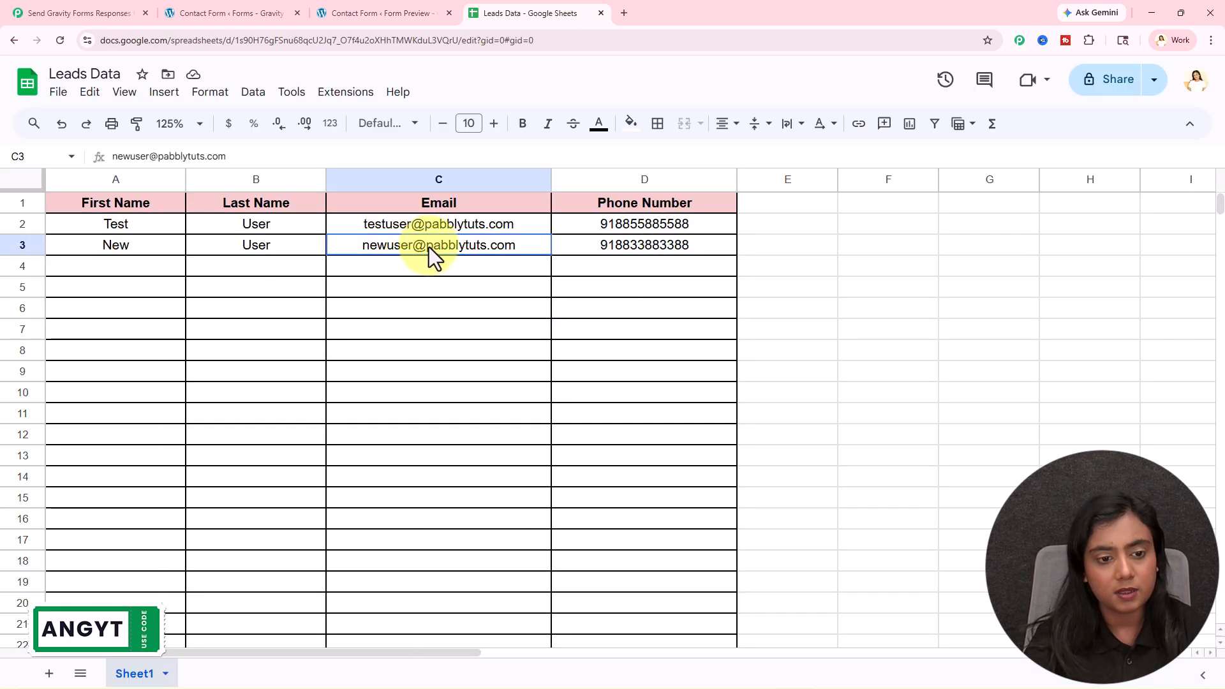
left_click(707, 246)
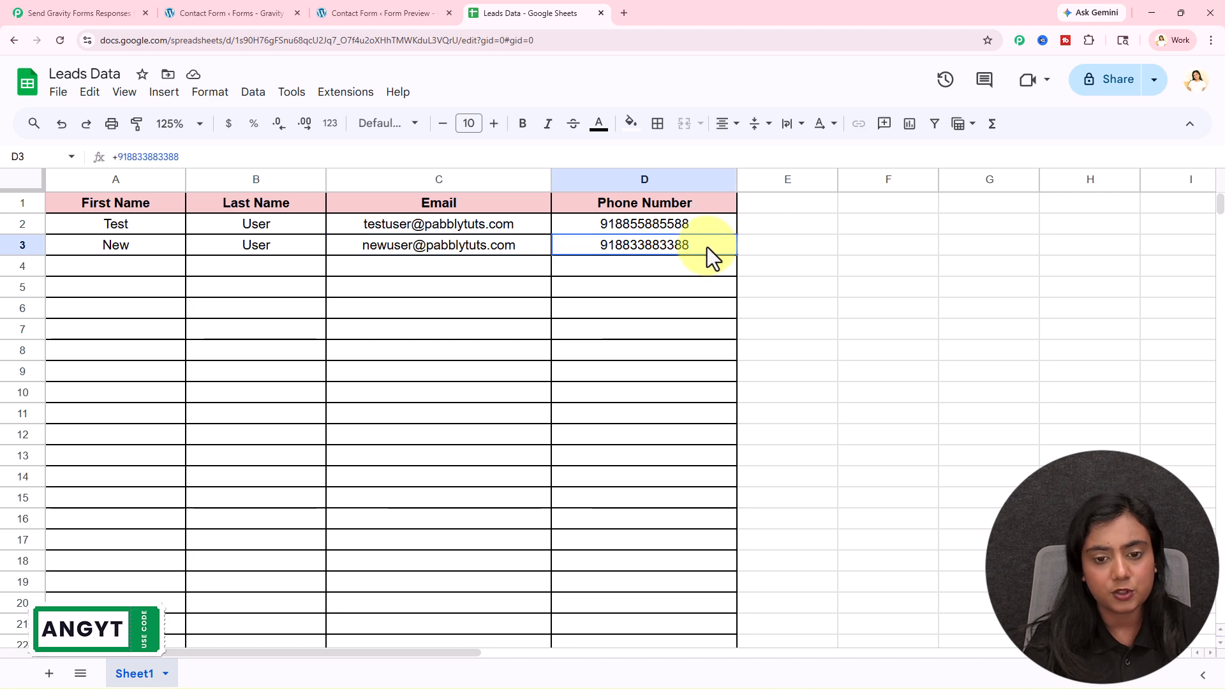
left_click(665, 367)
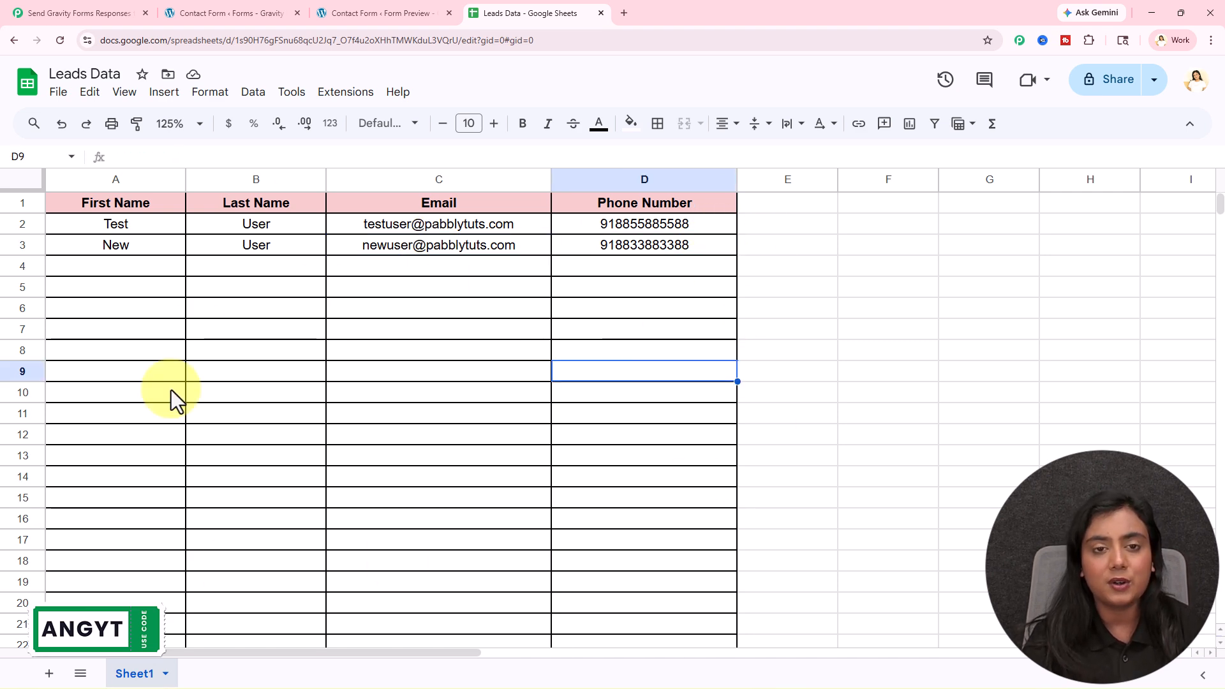
left_click(77, 12)
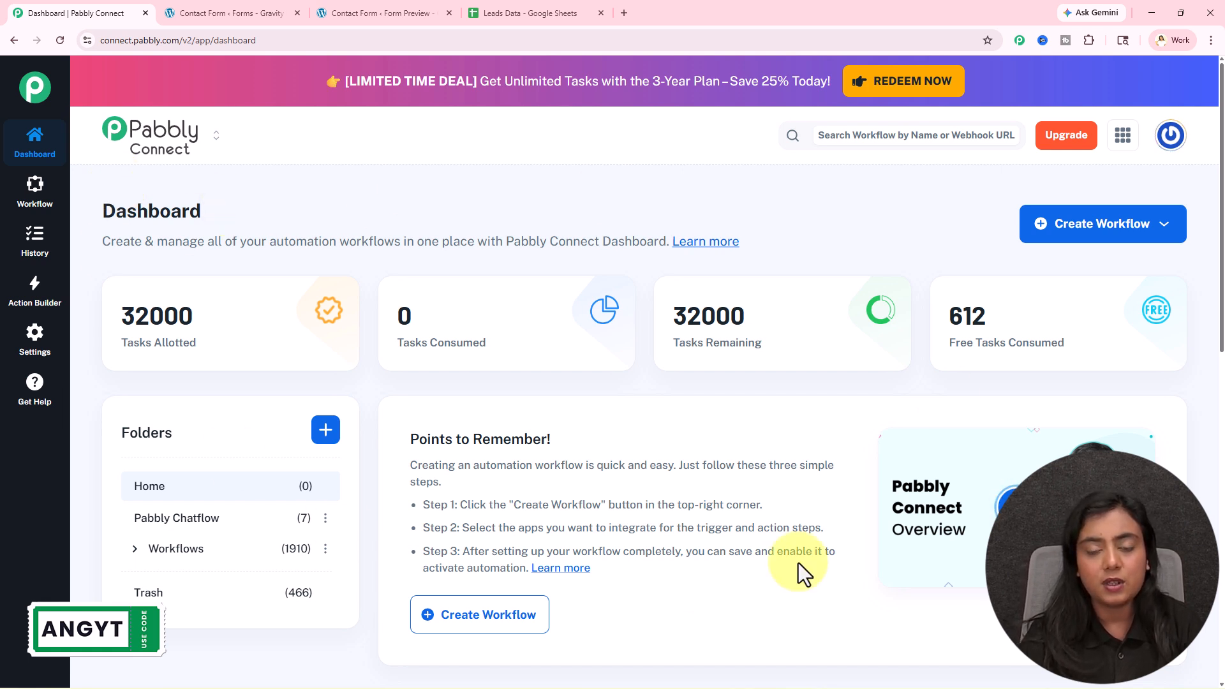
left_click(624, 14)
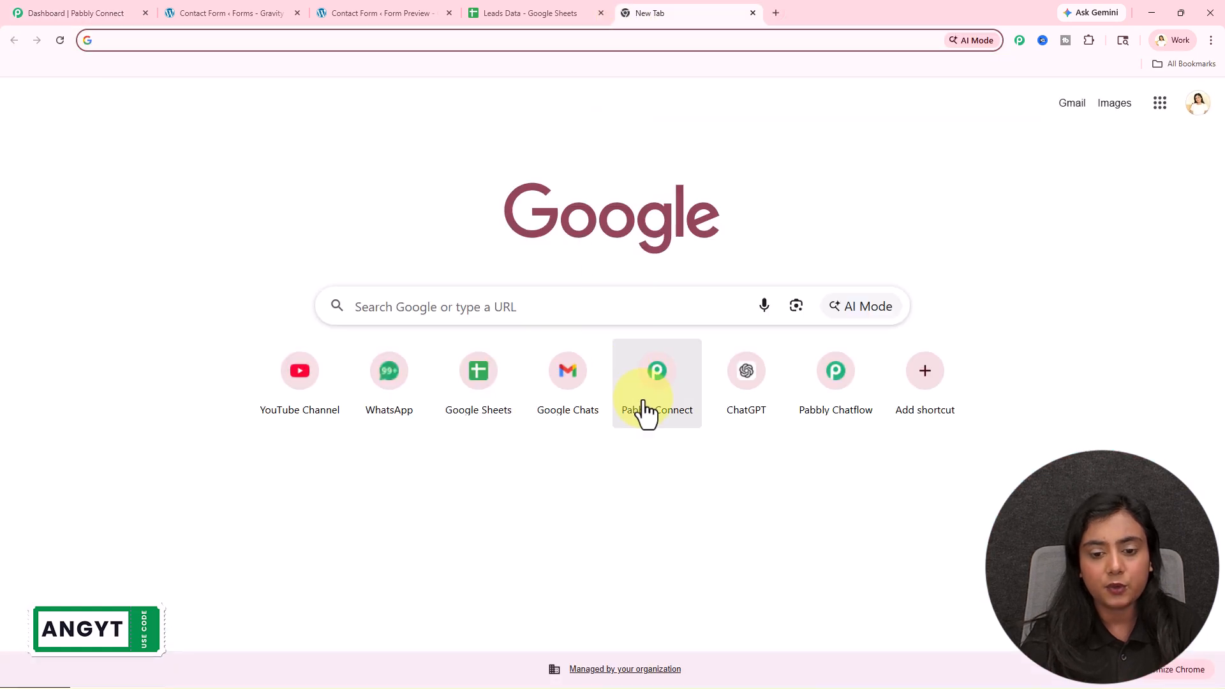
left_click(646, 411)
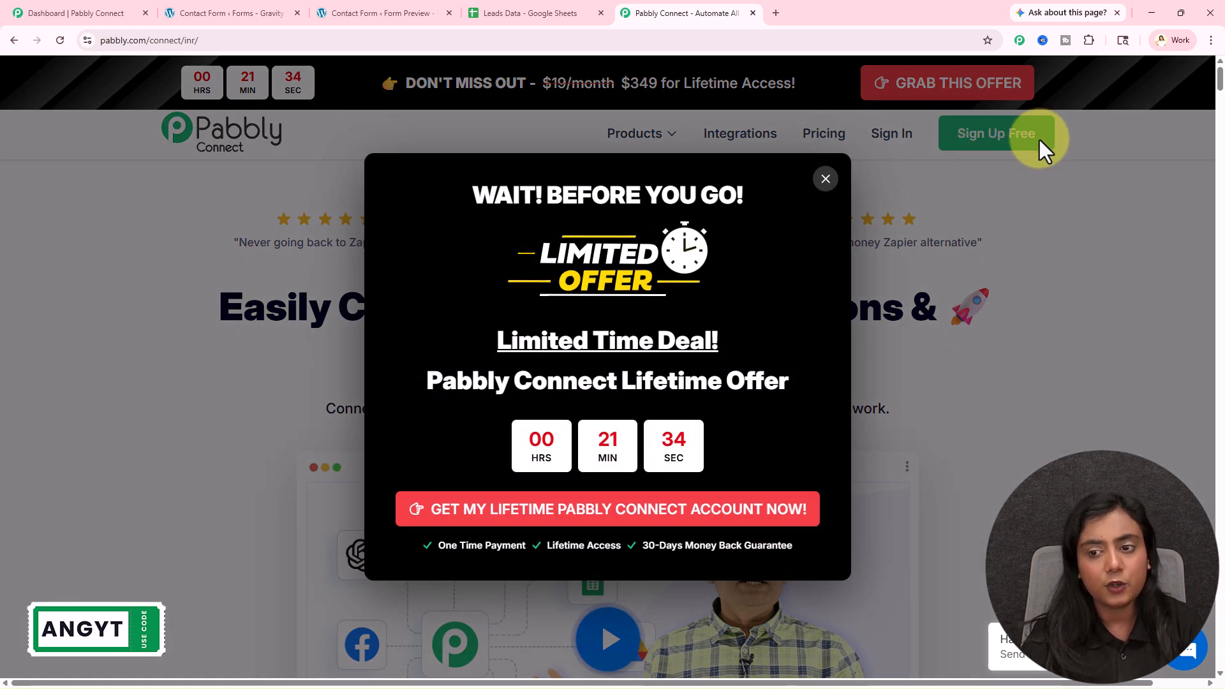
left_click(1126, 202)
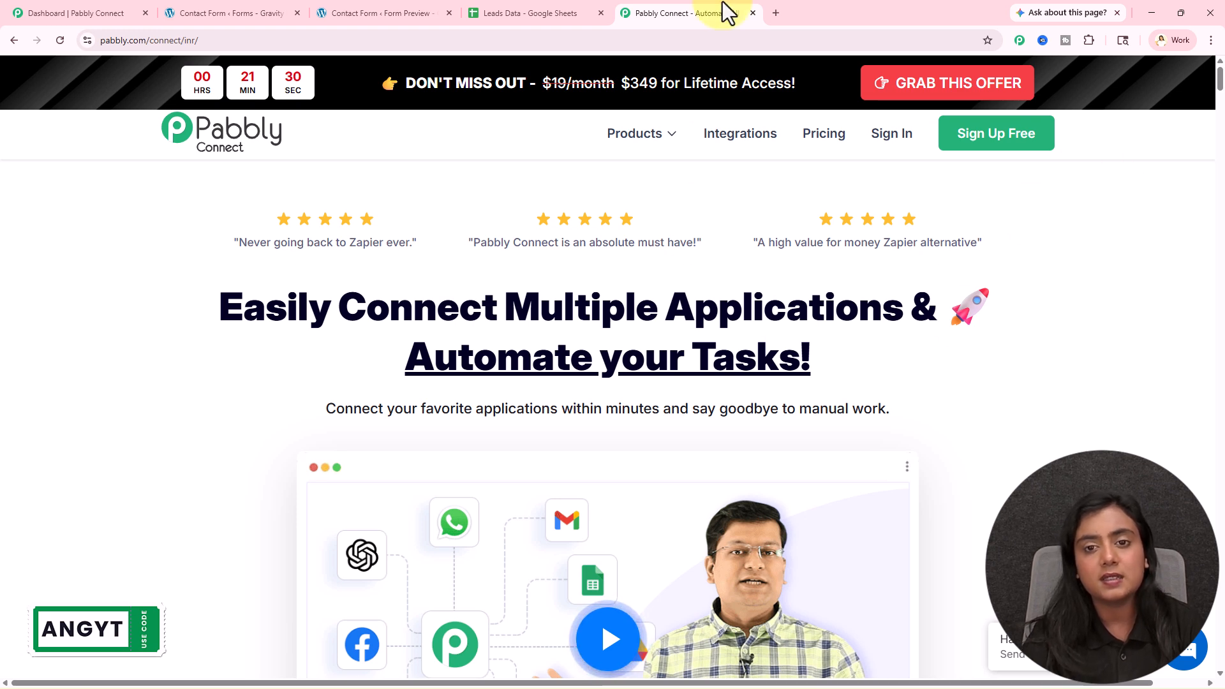
left_click(753, 13)
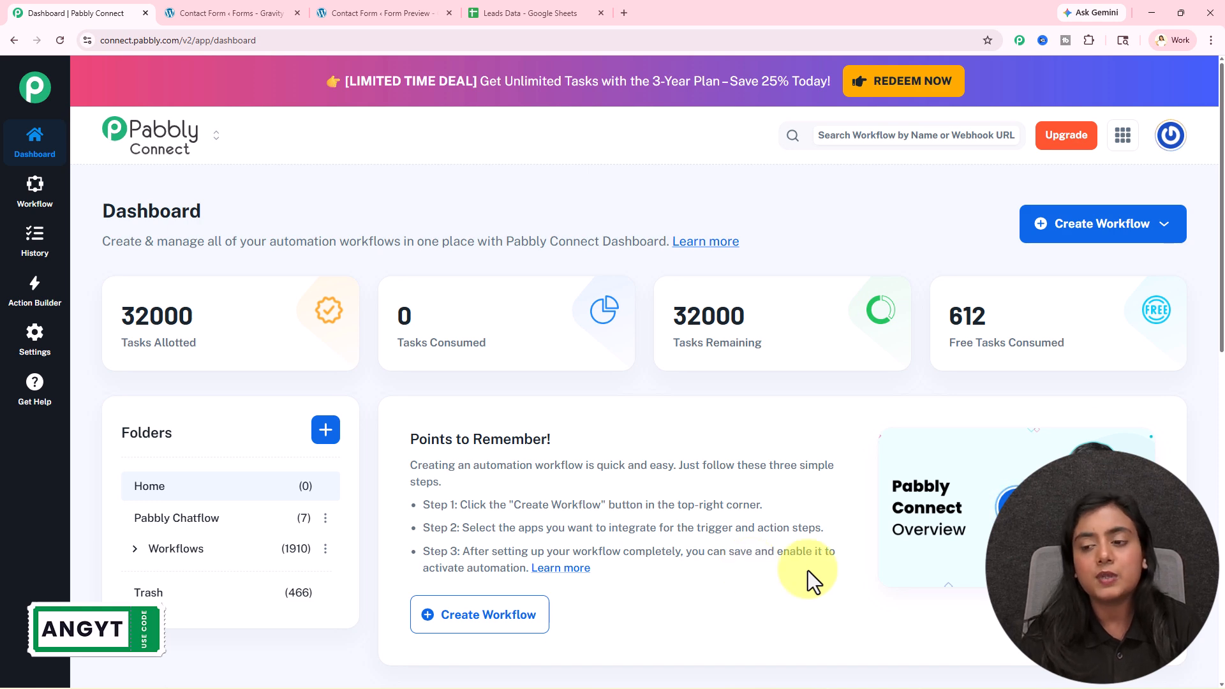
- Start a workflow with Create Using AI and send the pasted workflow description
left_click(1131, 229)
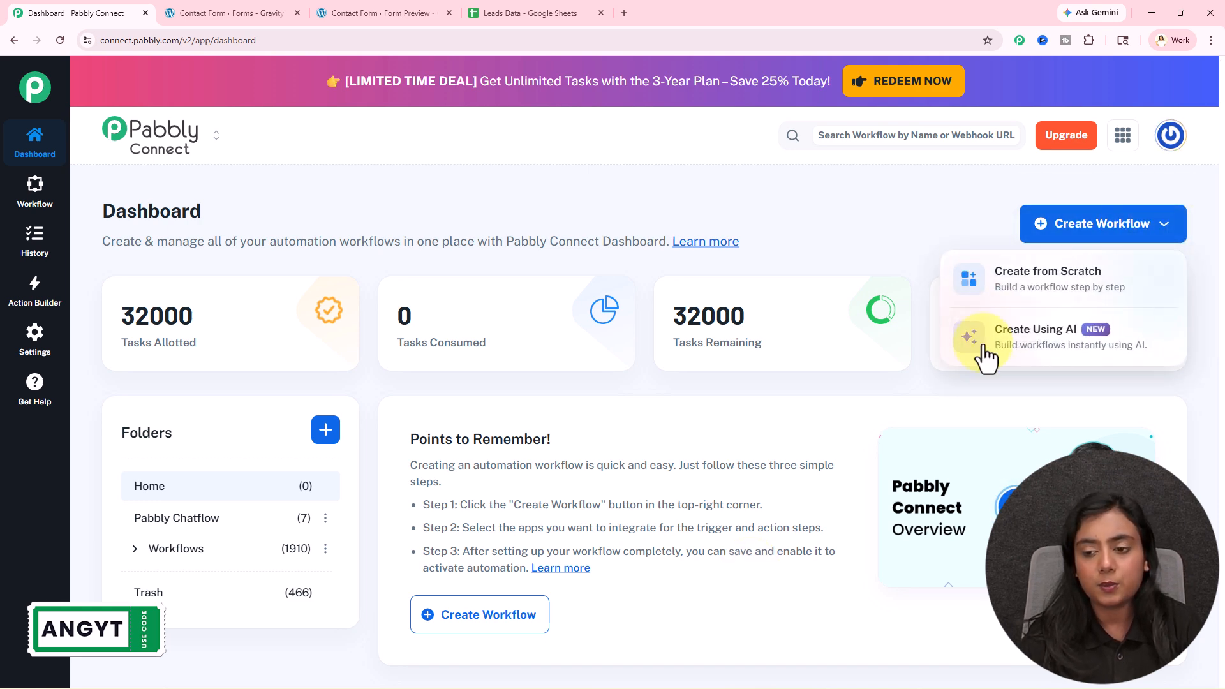
left_click(1102, 349)
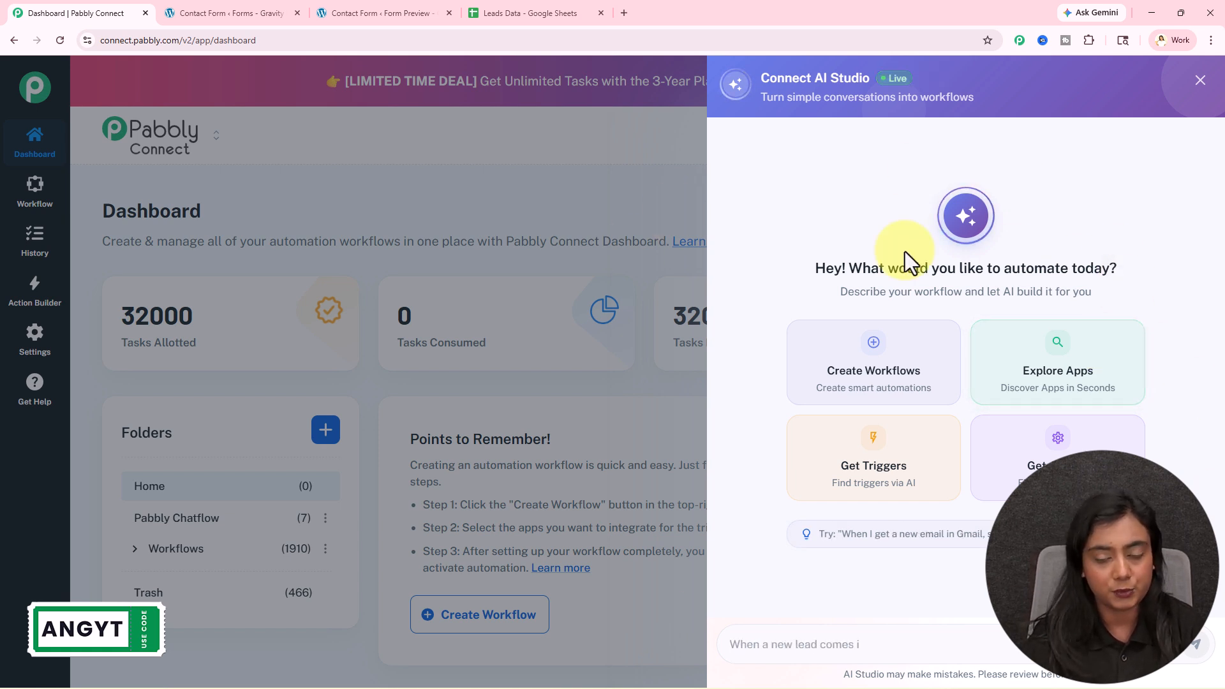
left_click(795, 651)
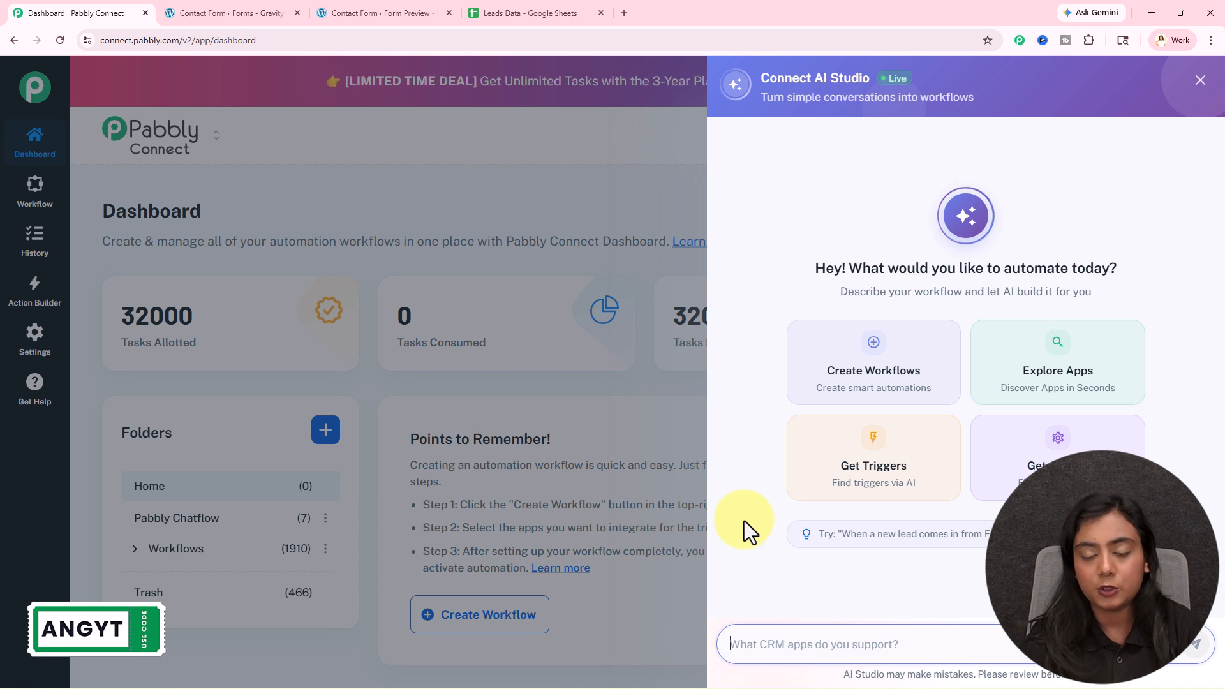
key("ctrl+v")
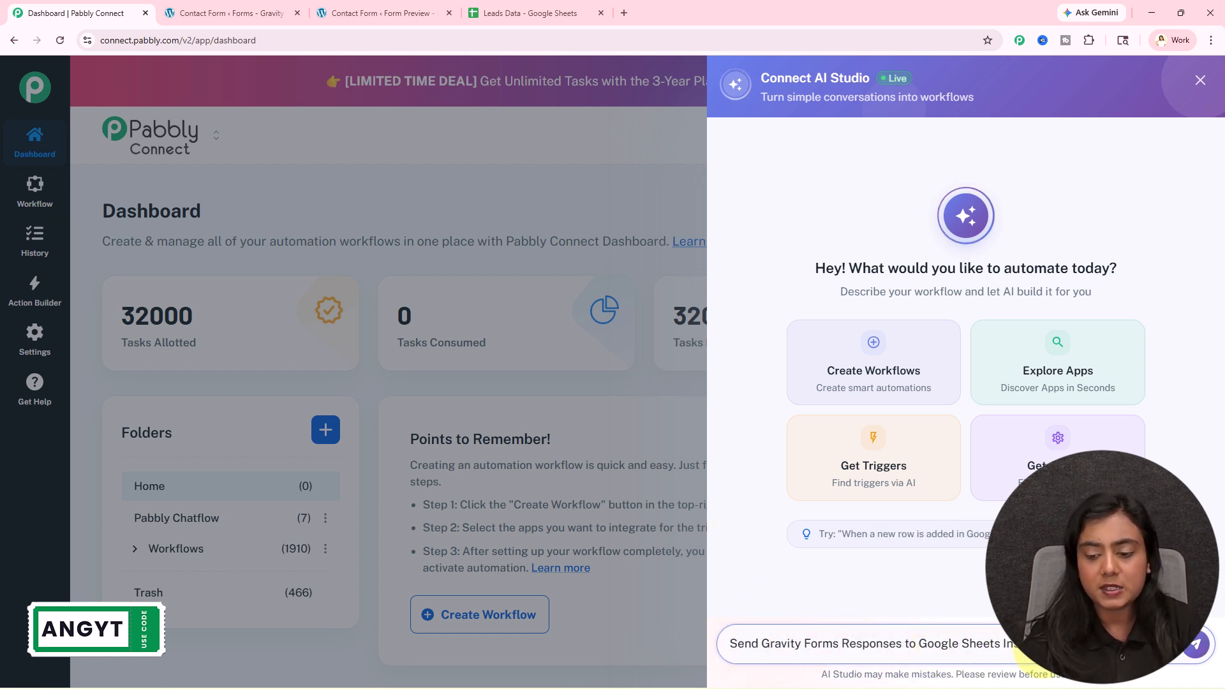
left_click(1196, 645)
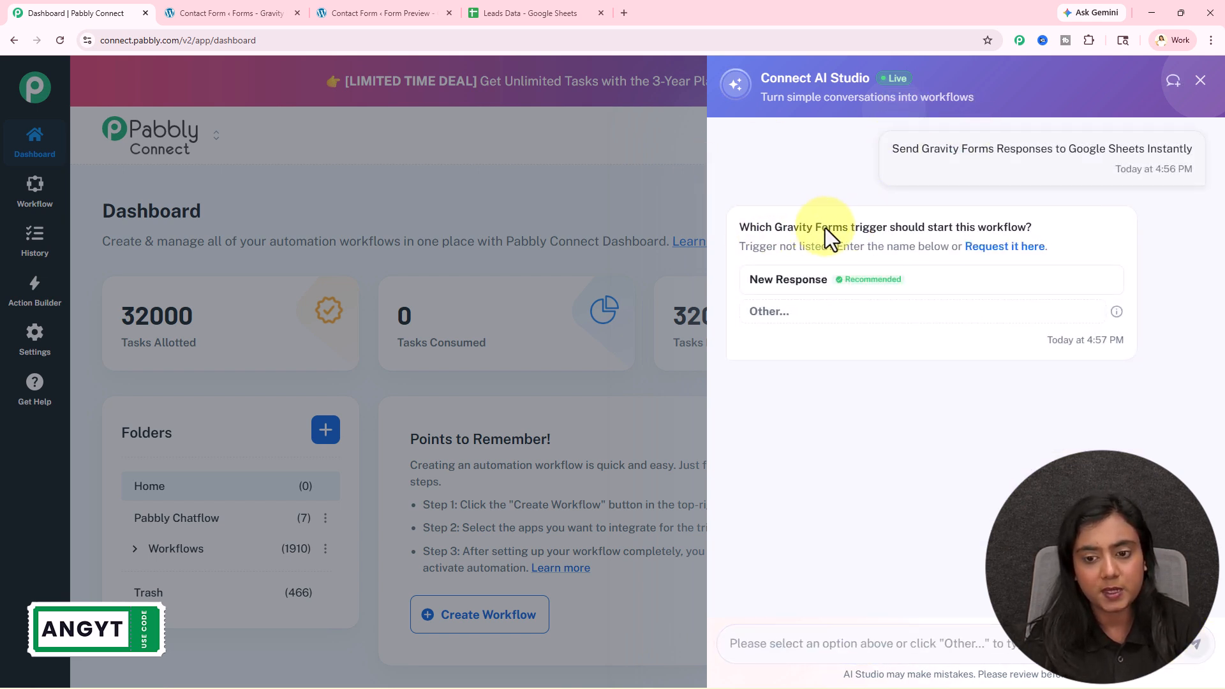
- Pick New Response trigger and Add New Row action, approve, and open the workflow
left_click(805, 290)
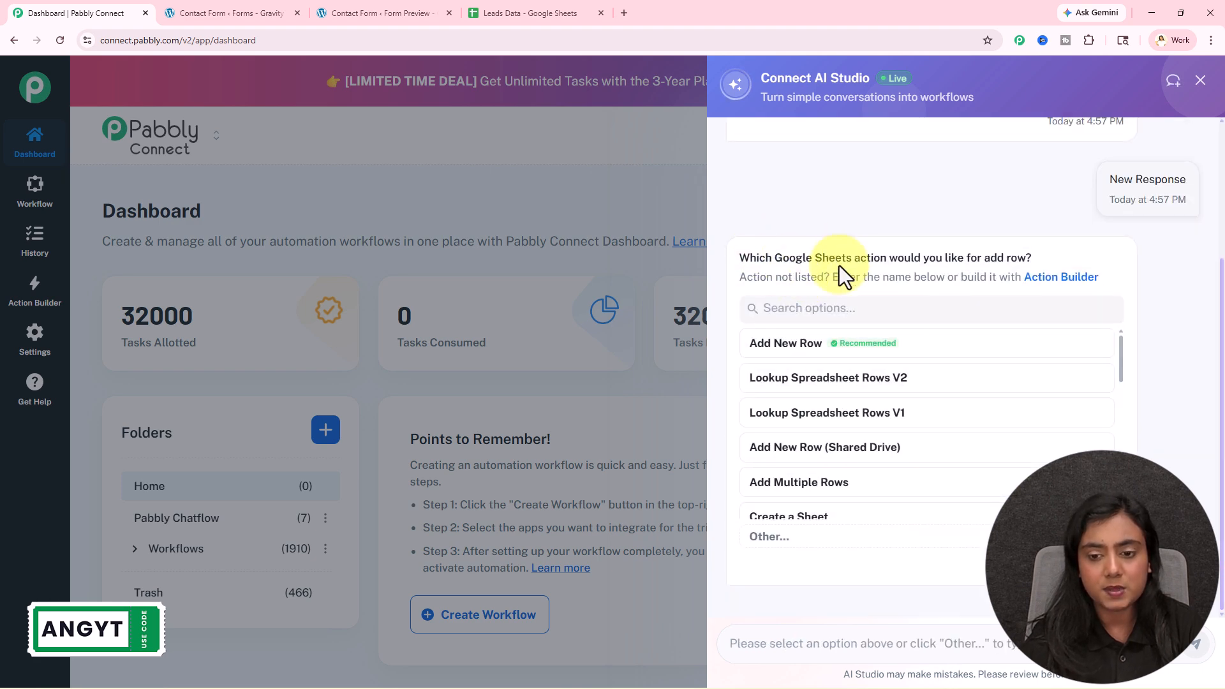
left_click(822, 347)
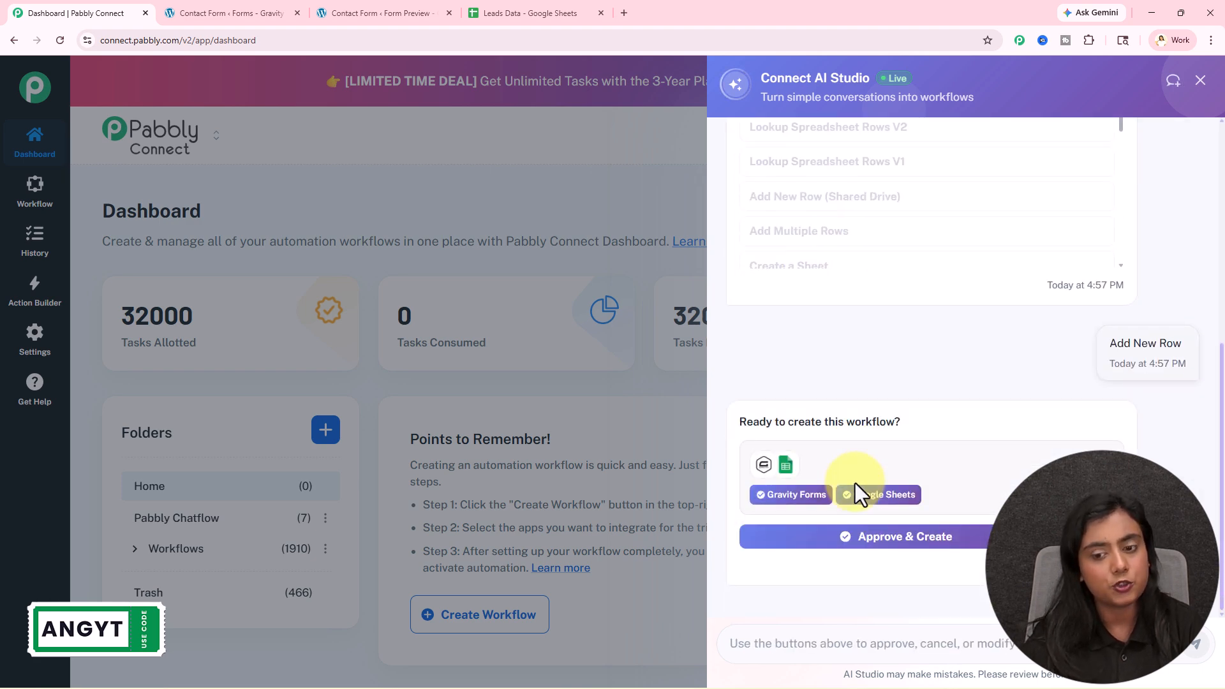
left_click(853, 542)
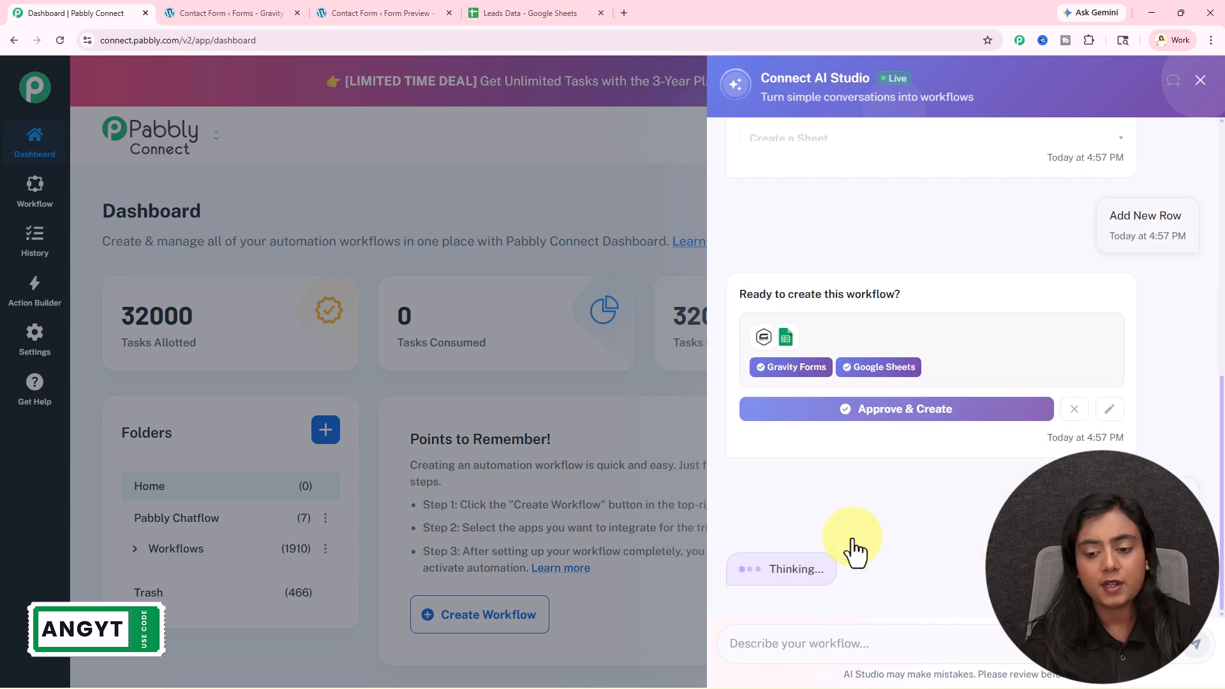
left_click(848, 392)
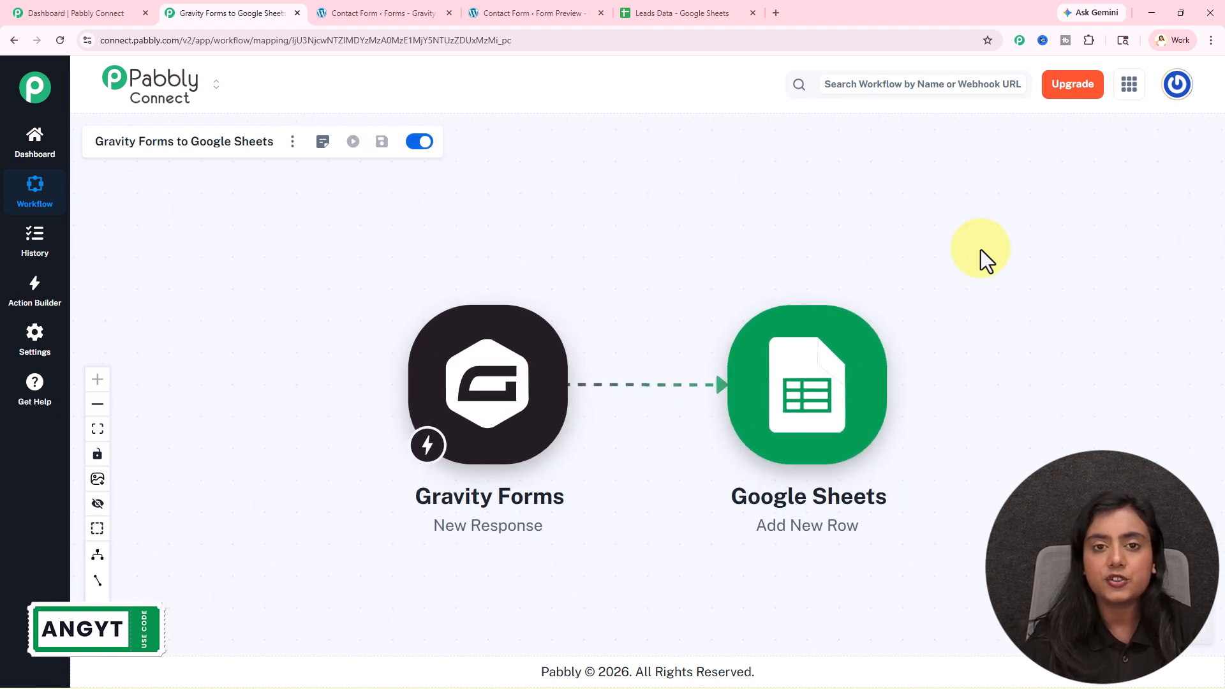
- Copy the Gravity Forms trigger's webhook URL and switch to the Contact Form editor
left_click(494, 425)
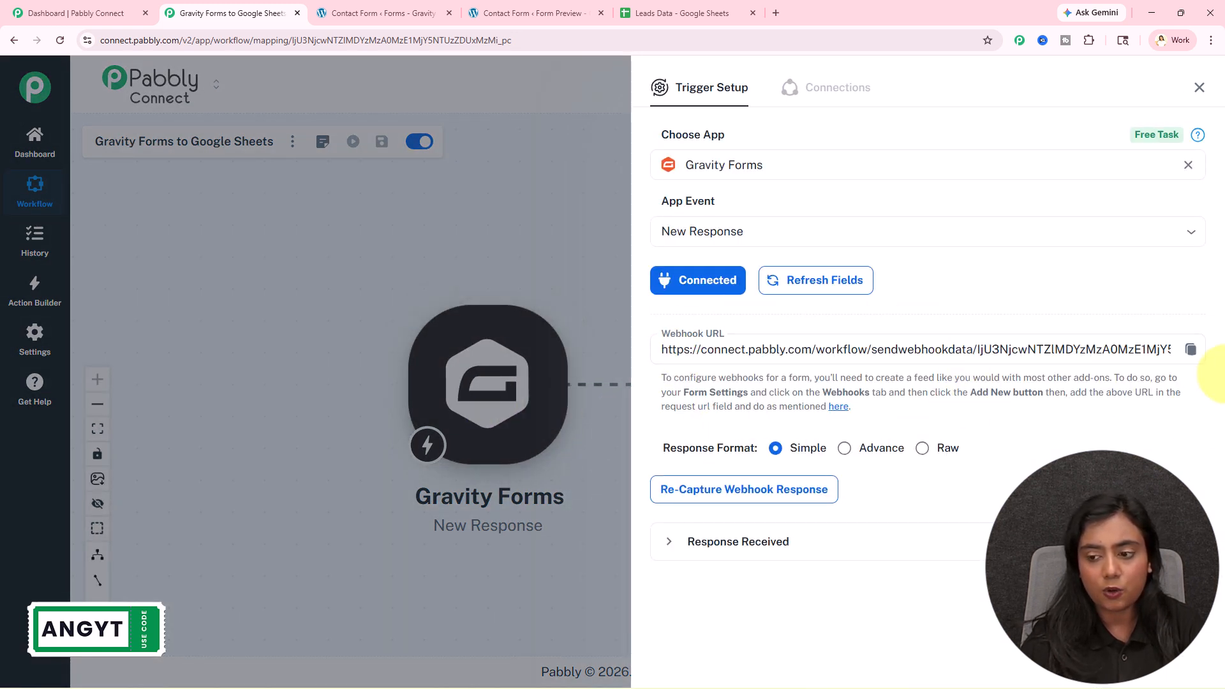
left_click(1191, 351)
left_click(339, 9)
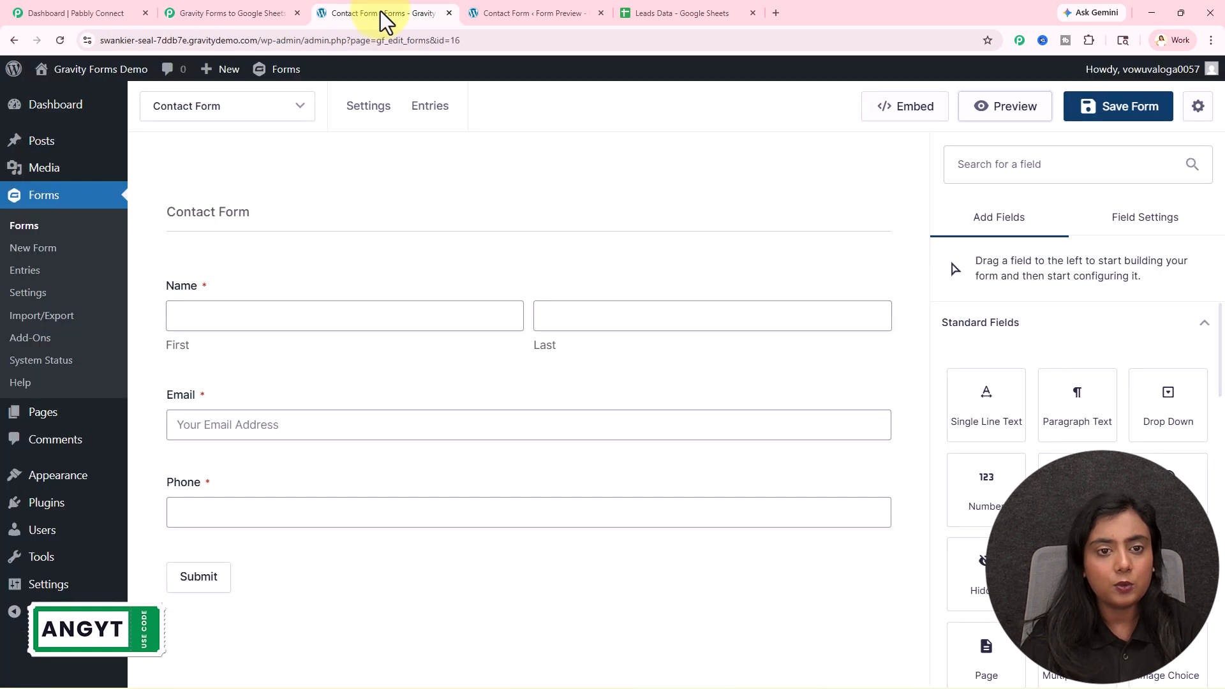
- Search installed plugins for 'webh' to confirm the Webhooks Add-On is active, then open Forms
left_click(600, 13)
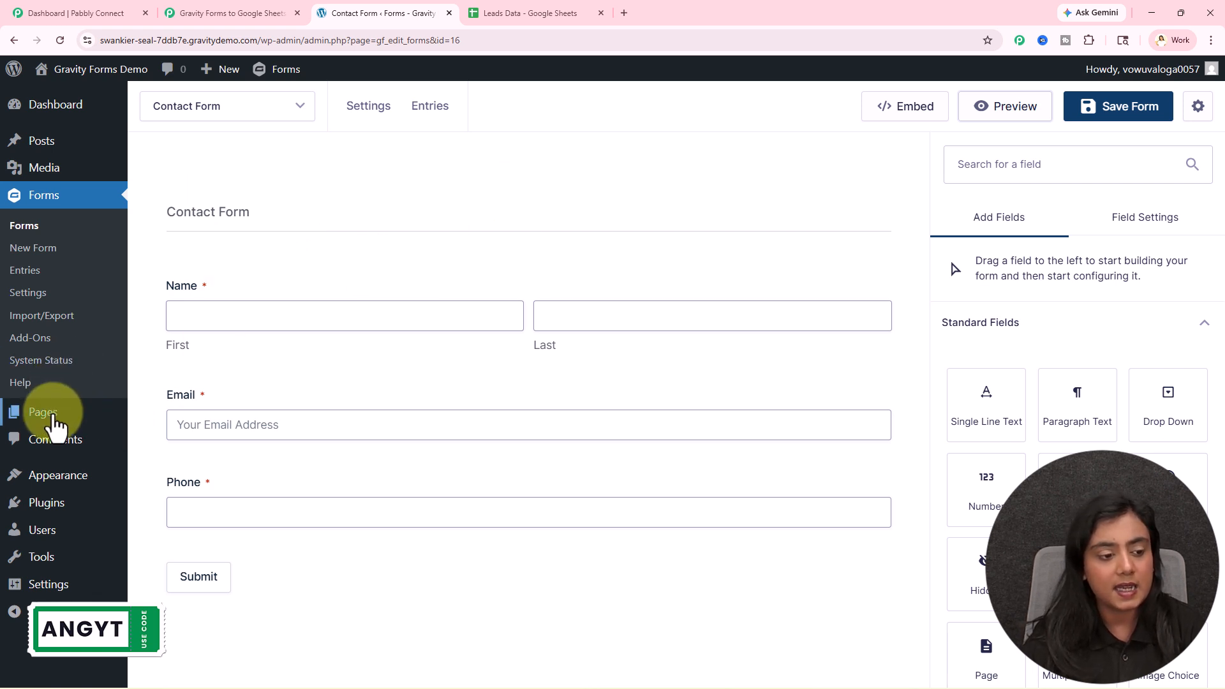
mouse_move(56, 517)
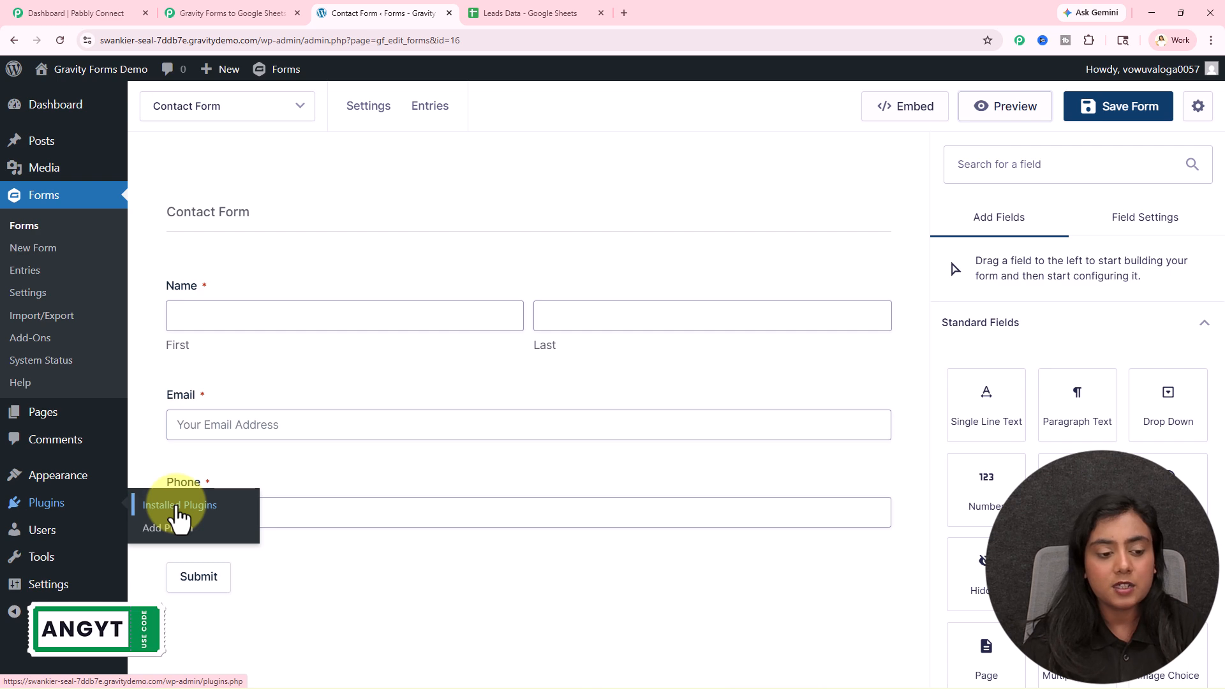
left_click(1000, 152)
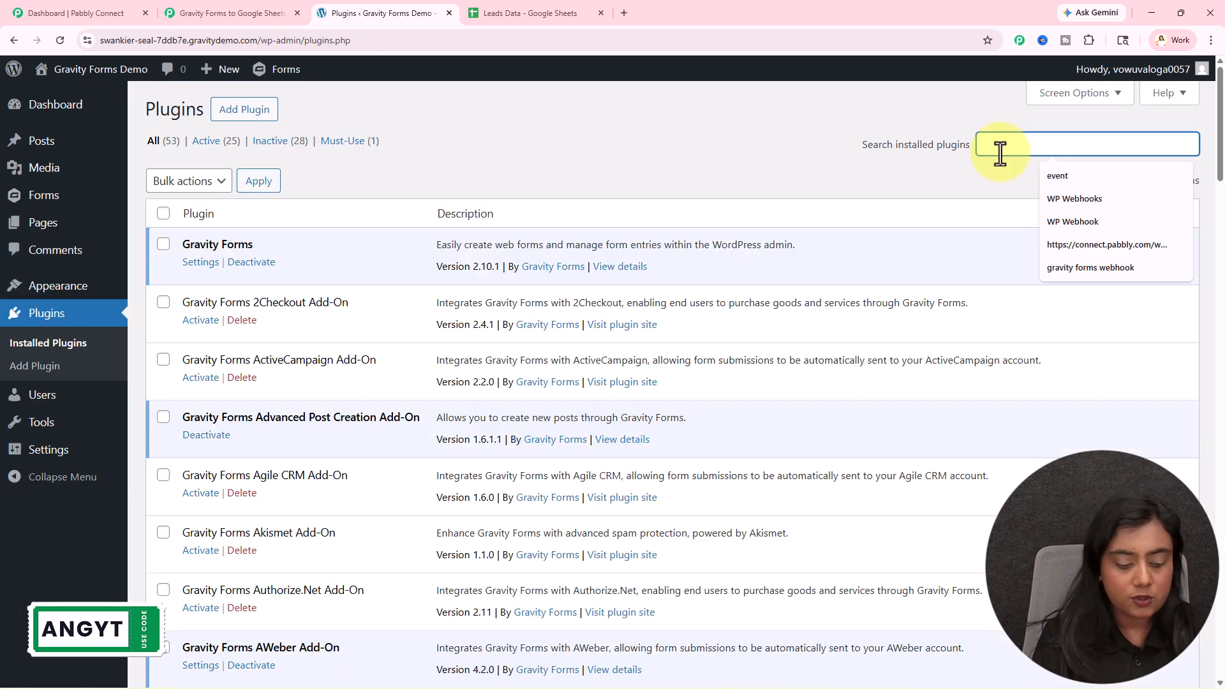
type("webhook")
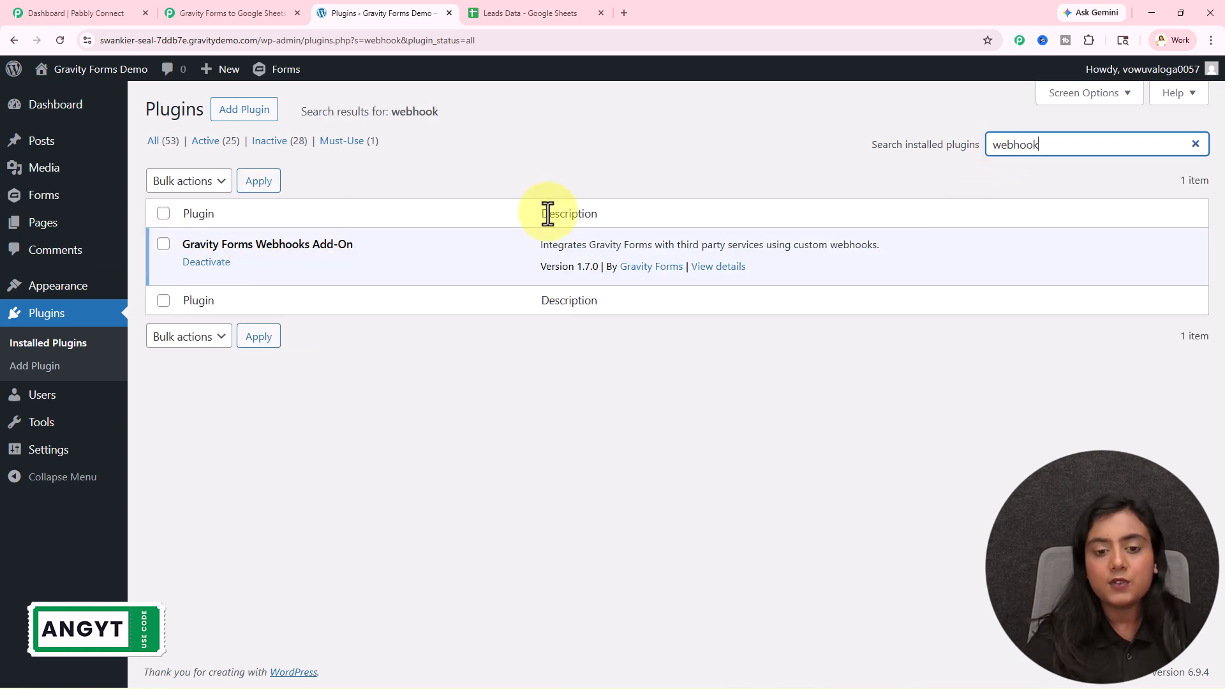
left_click(52, 196)
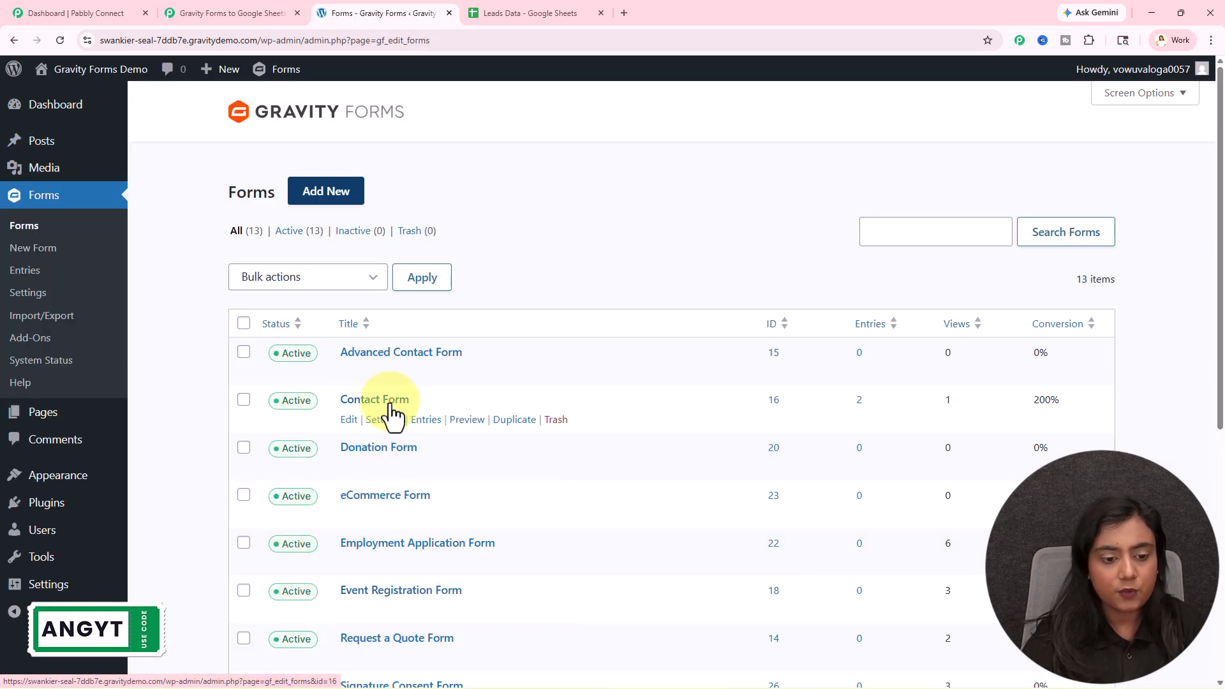
- Open the Webhooks settings of the Contact Form
mouse_move(384, 422)
left_click(439, 456)
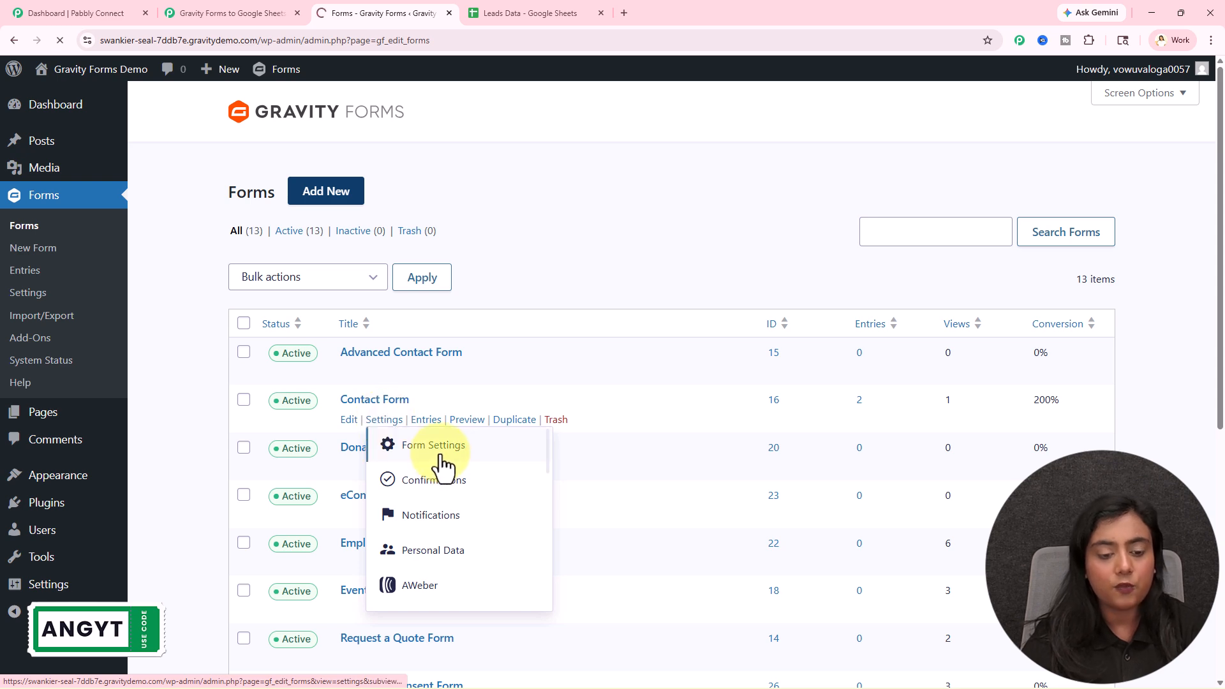
scroll(300, 504, "down", 3)
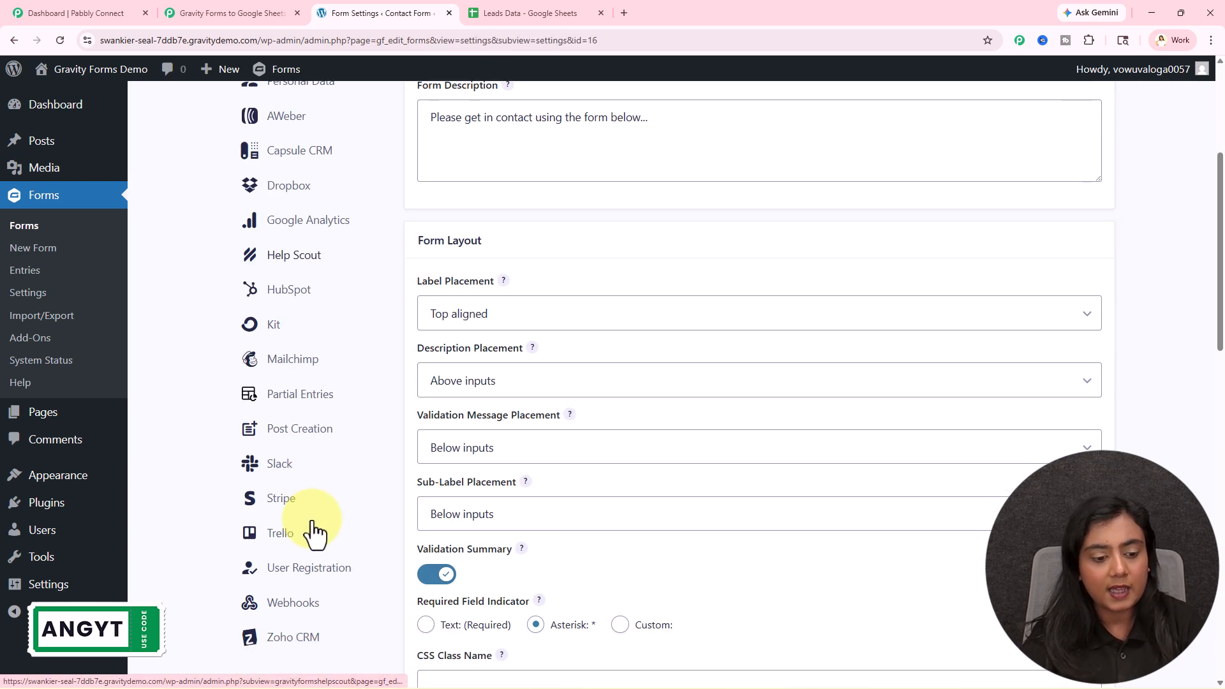
scroll(312, 529, "down", 1)
left_click(302, 563)
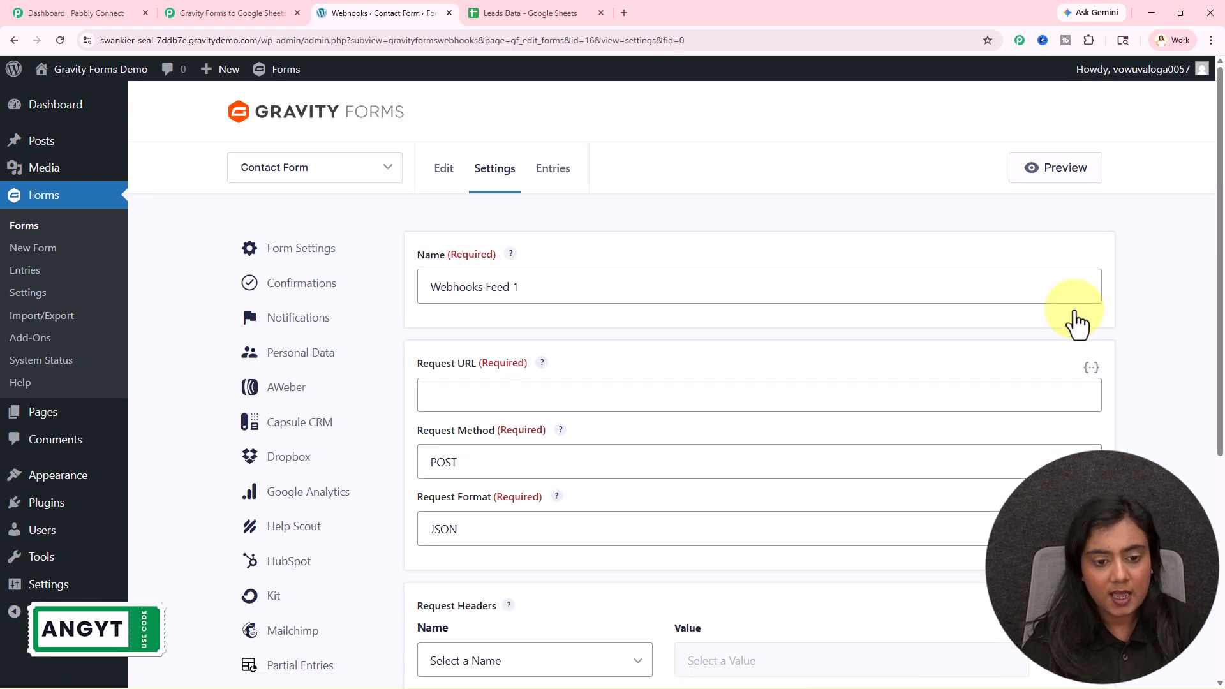
- Name the feed New Form Entry and paste the Pabbly webhook URL as the request URL
scroll(1069, 311, "down", 1)
left_click_drag(529, 224, 378, 229)
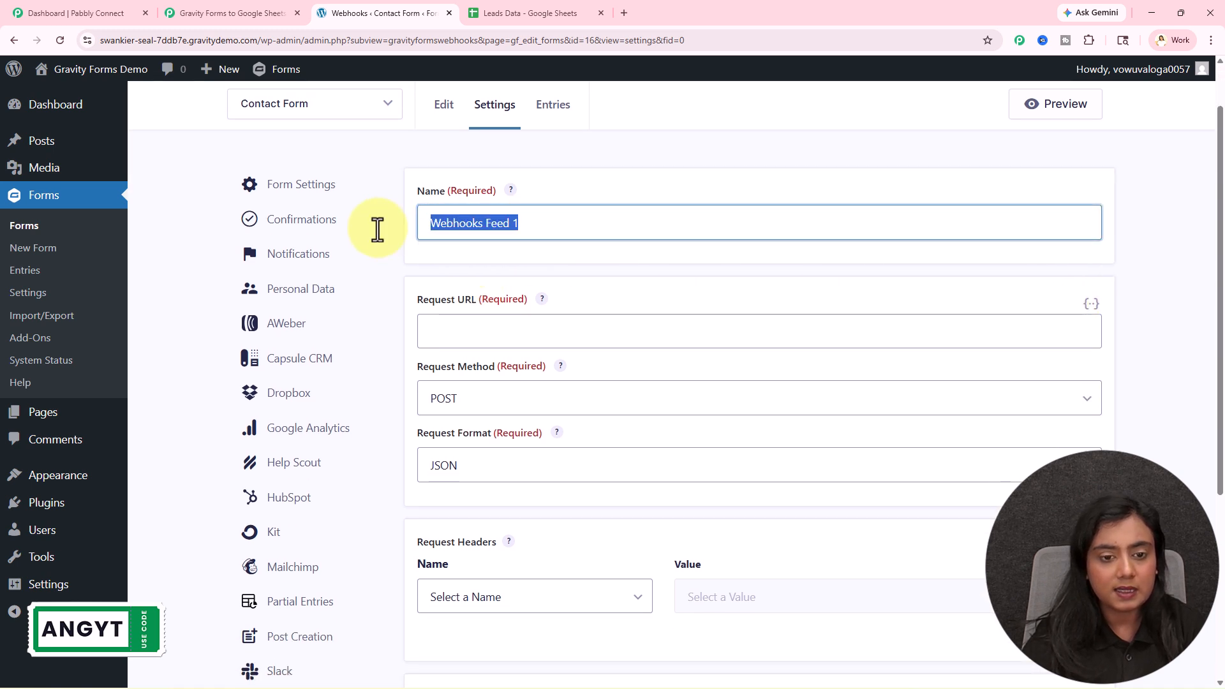
type("New")
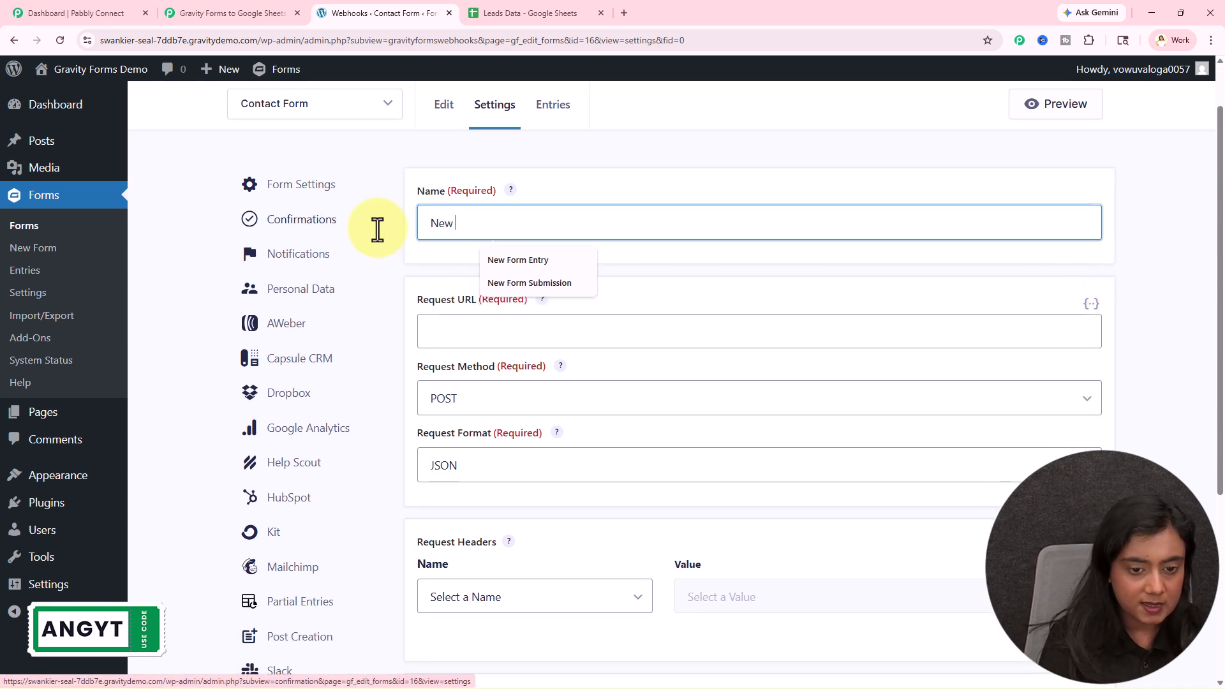
left_click(530, 259)
left_click(511, 331)
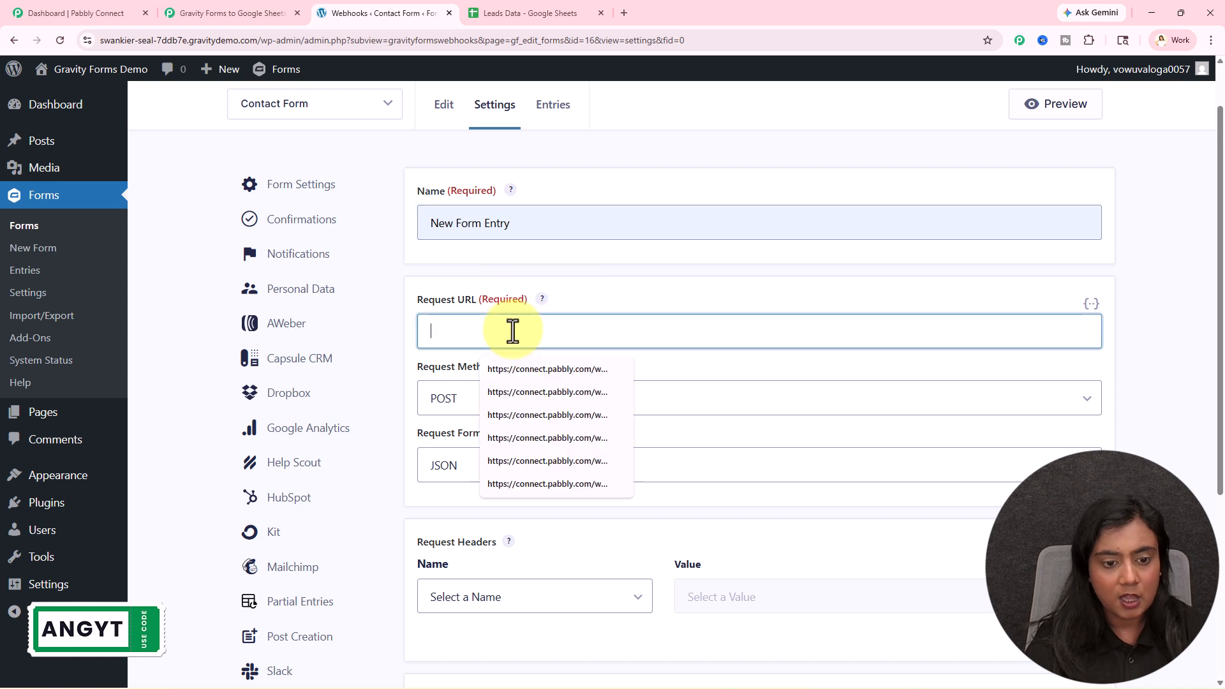
left_click(730, 283)
- Save the webhook feed settings and return to the Pabbly workflow
scroll(729, 283, "down", 1)
scroll(730, 284, "down", 3)
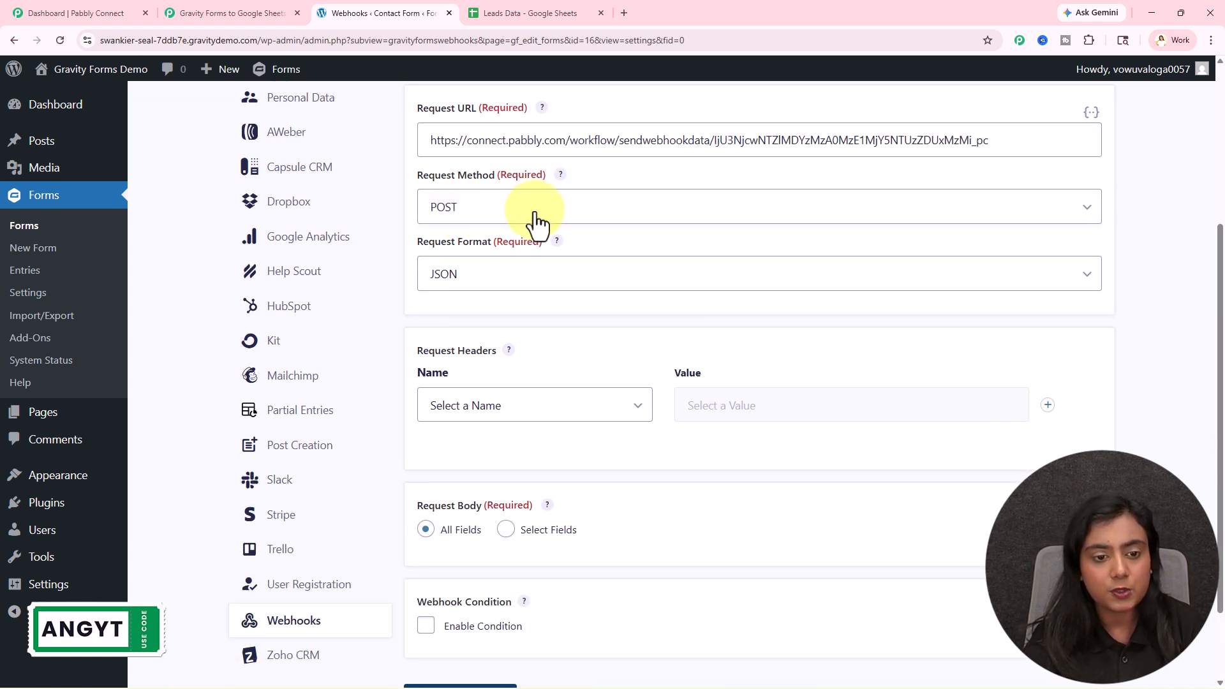
scroll(587, 316, "down", 2)
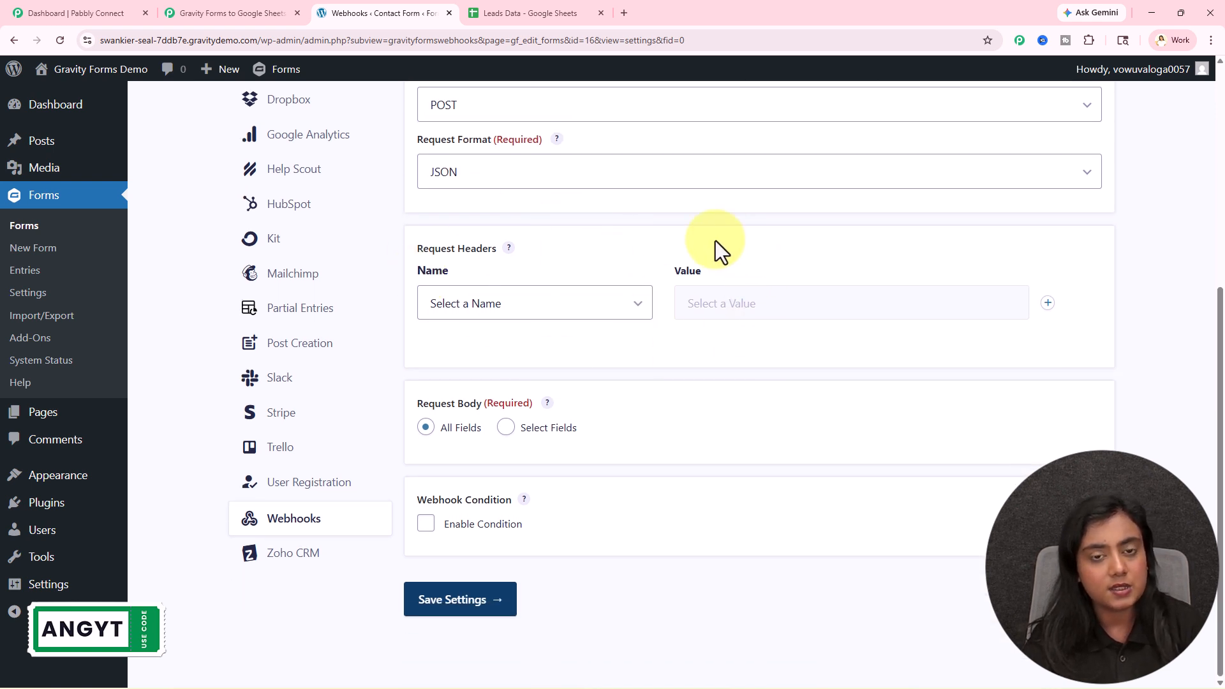
left_click(456, 596)
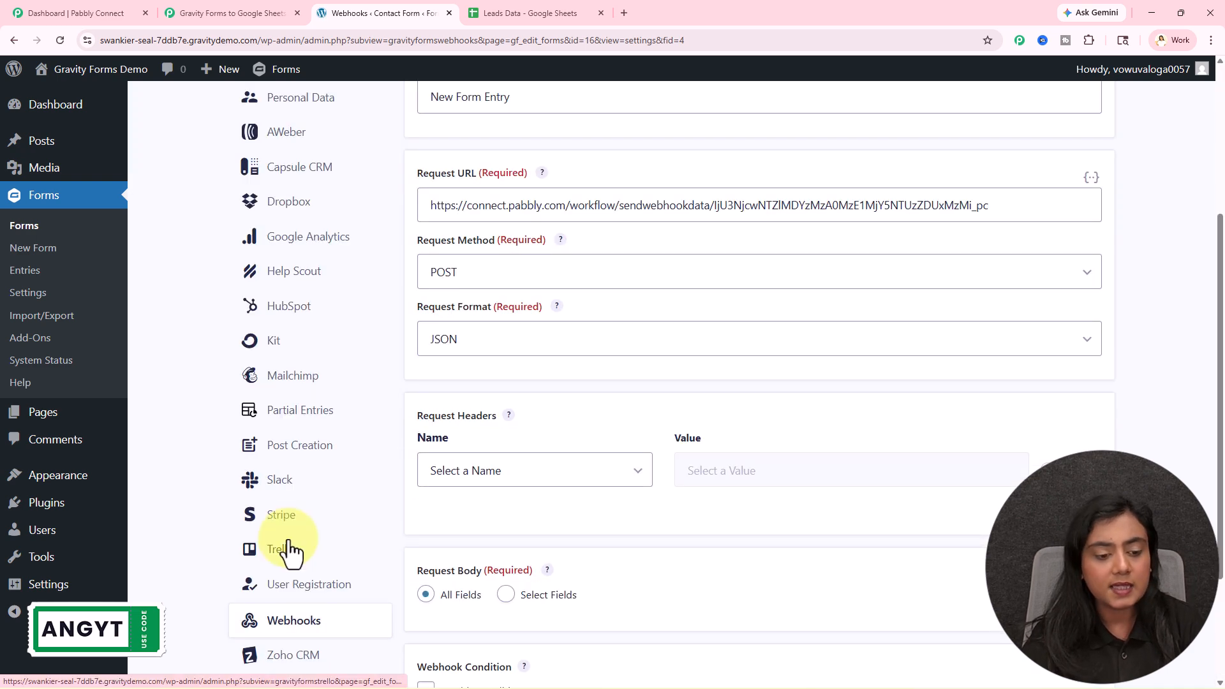
left_click(299, 622)
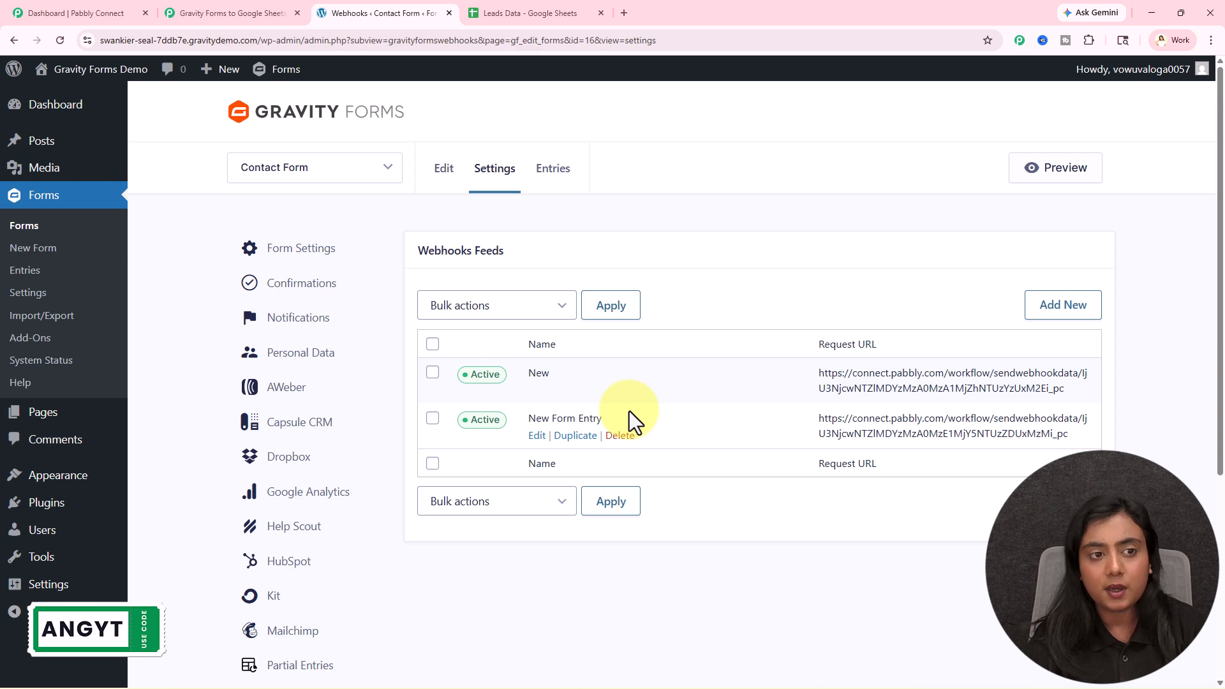
left_click(240, 12)
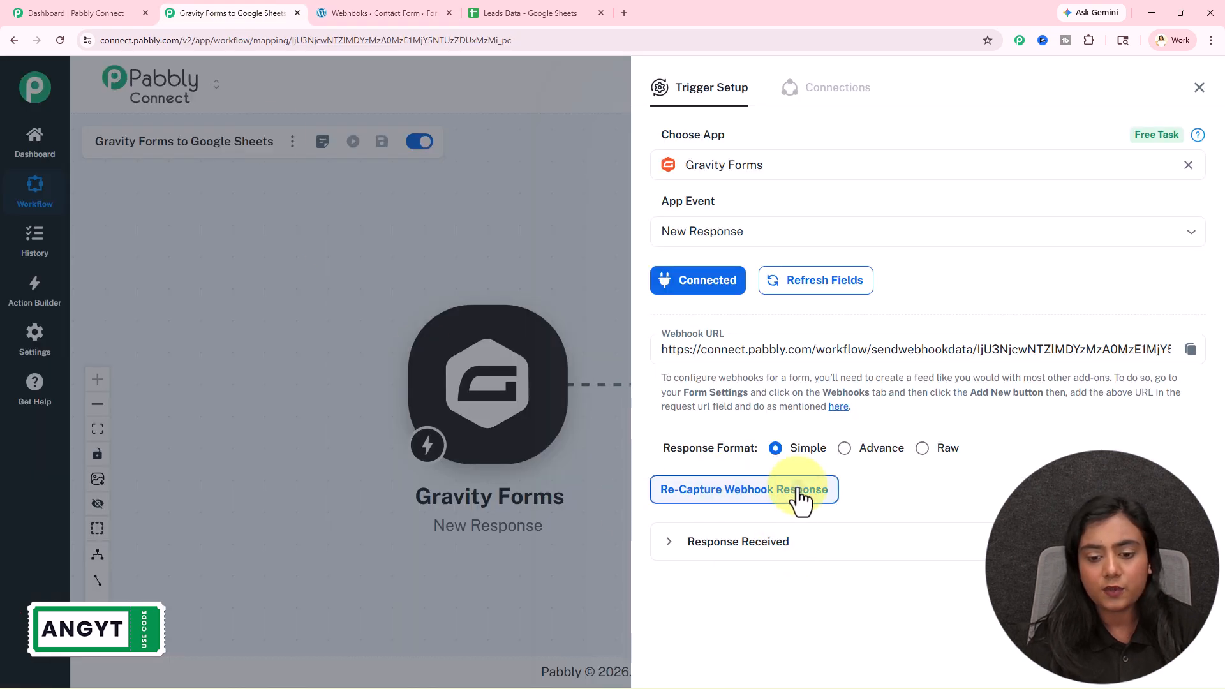
- Re-capture the webhook response in Pabbly and open the Contact Form for editing
left_click(794, 492)
left_click(686, 434)
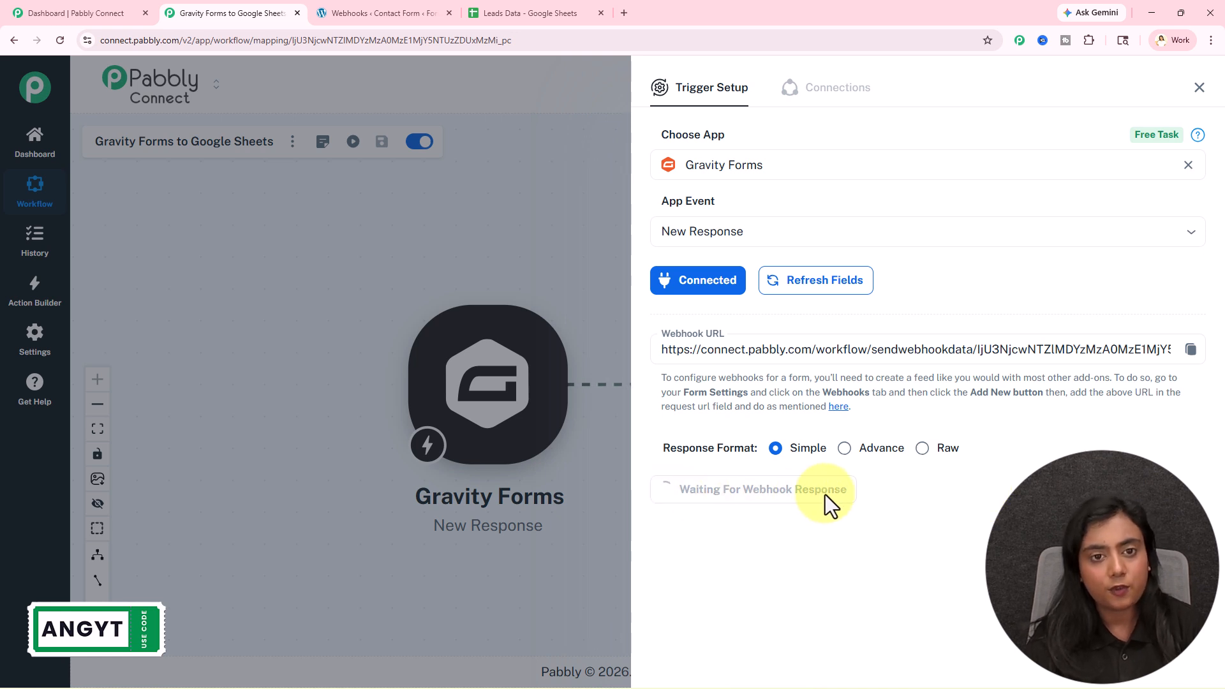
left_click(408, 3)
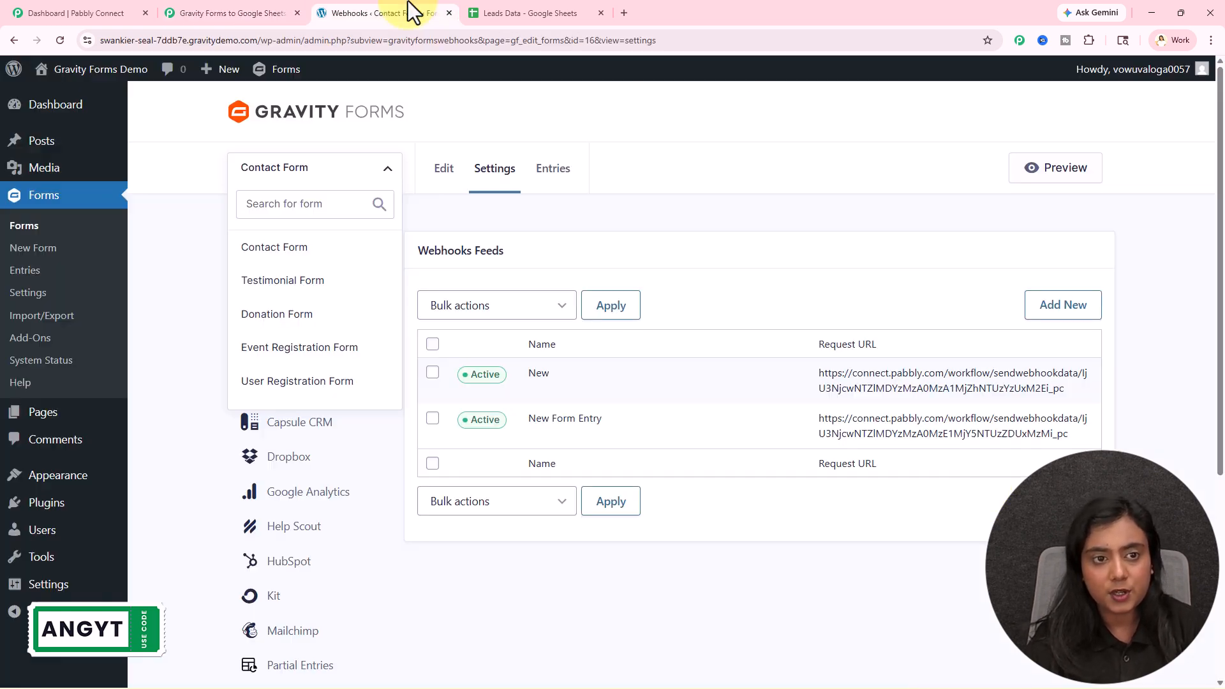
left_click(444, 170)
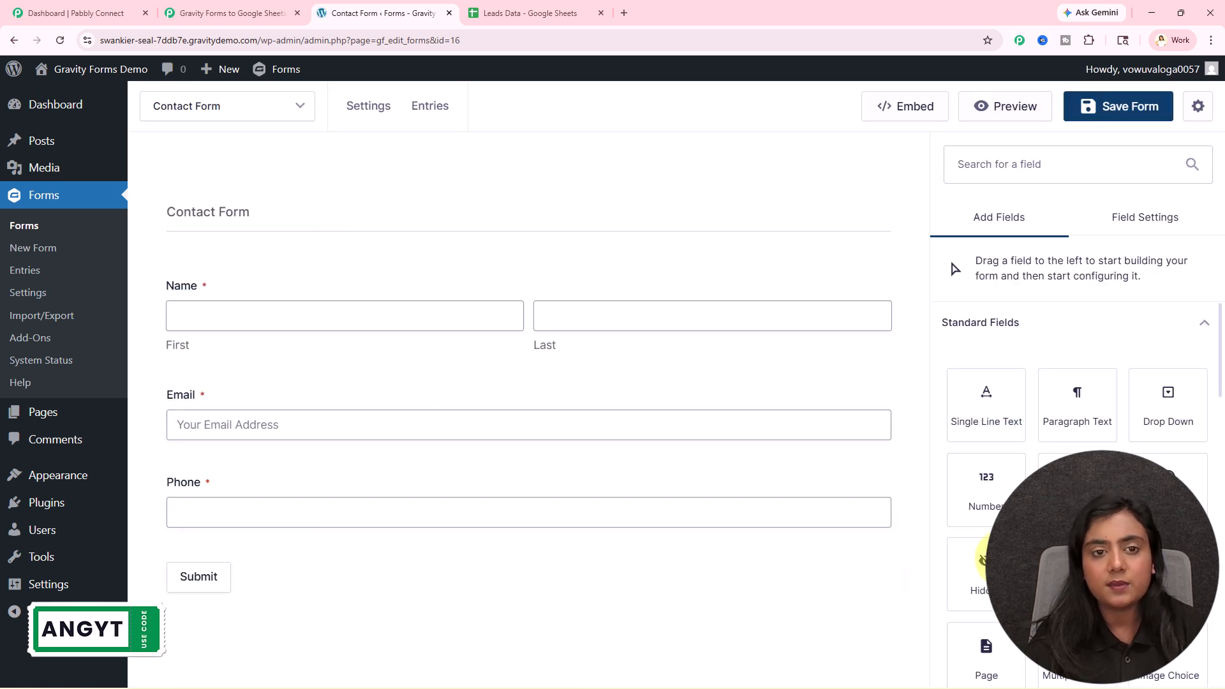
- Confirm Pabbly is still waiting, then open the Contact Form preview
mouse_move(586, 246)
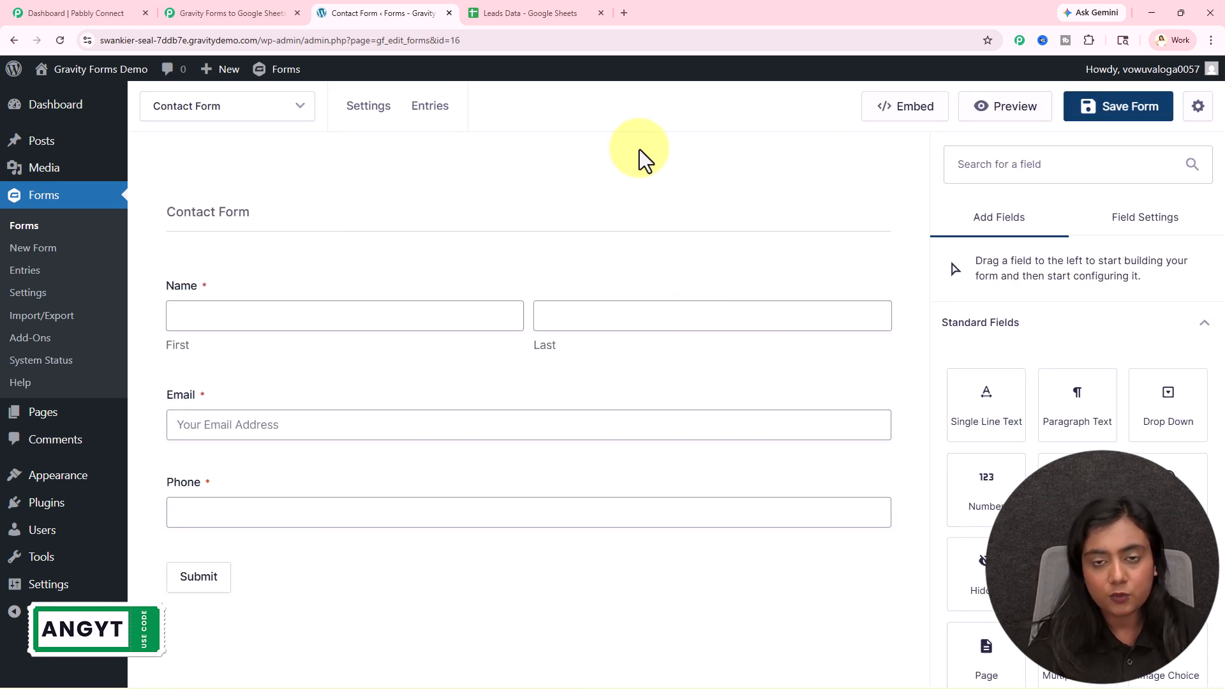
left_click(262, 12)
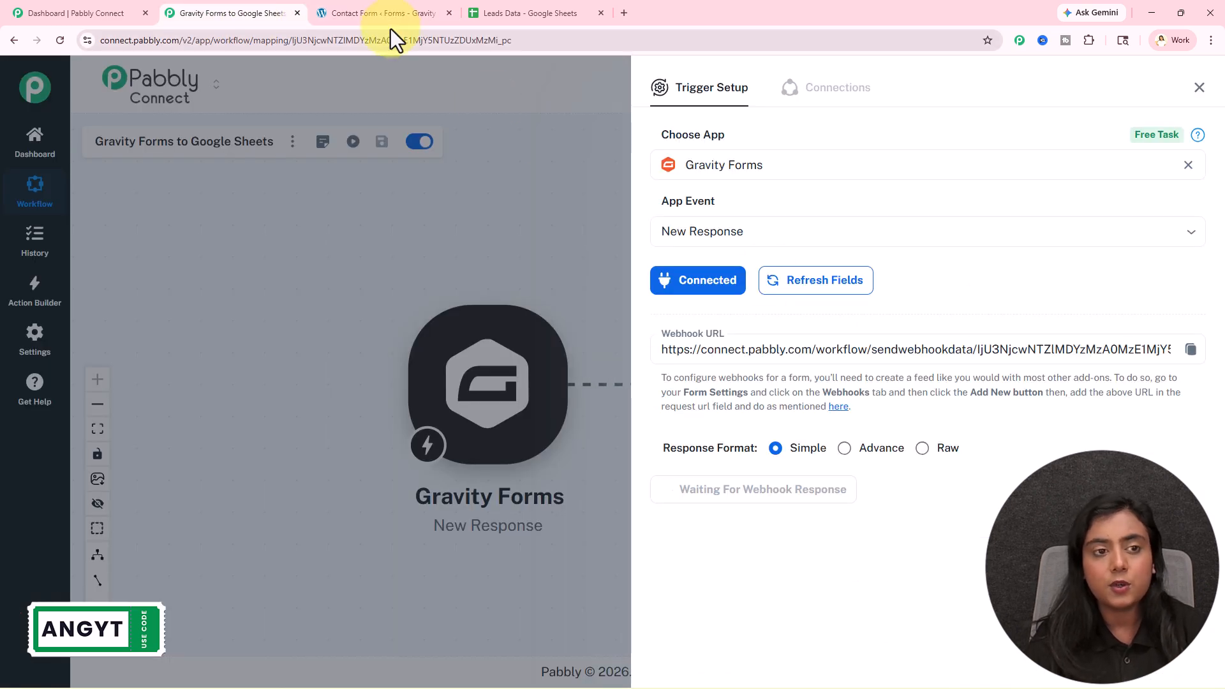
left_click(388, 16)
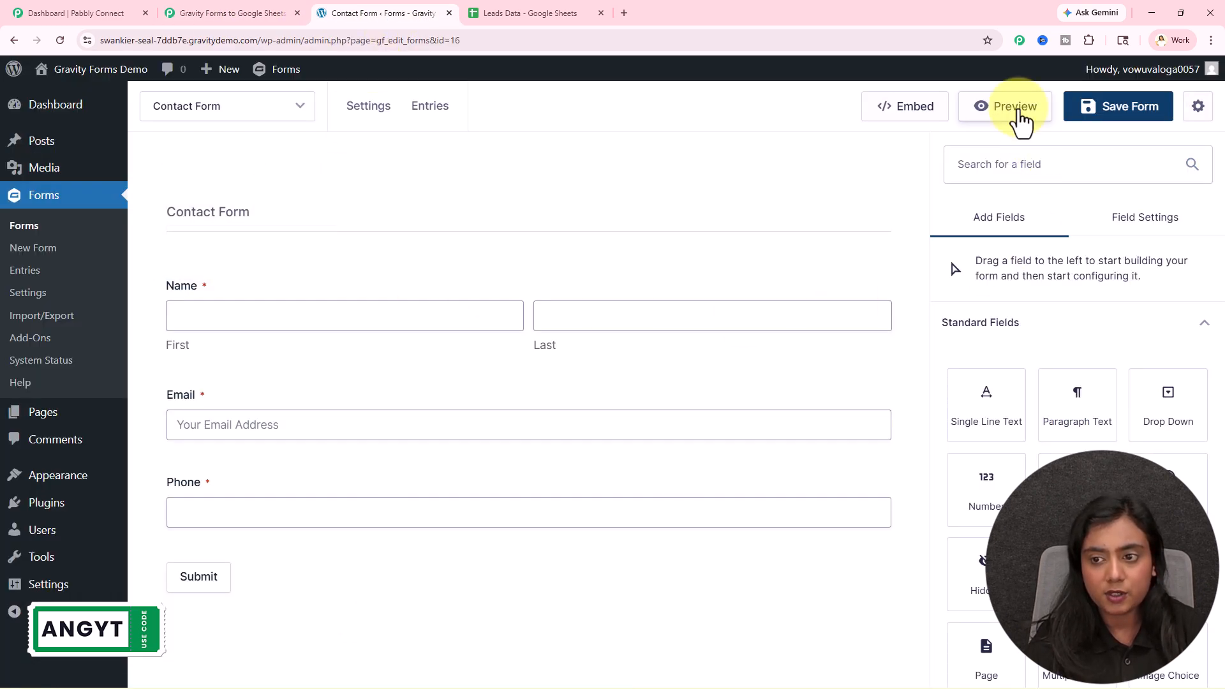
left_click(1014, 109)
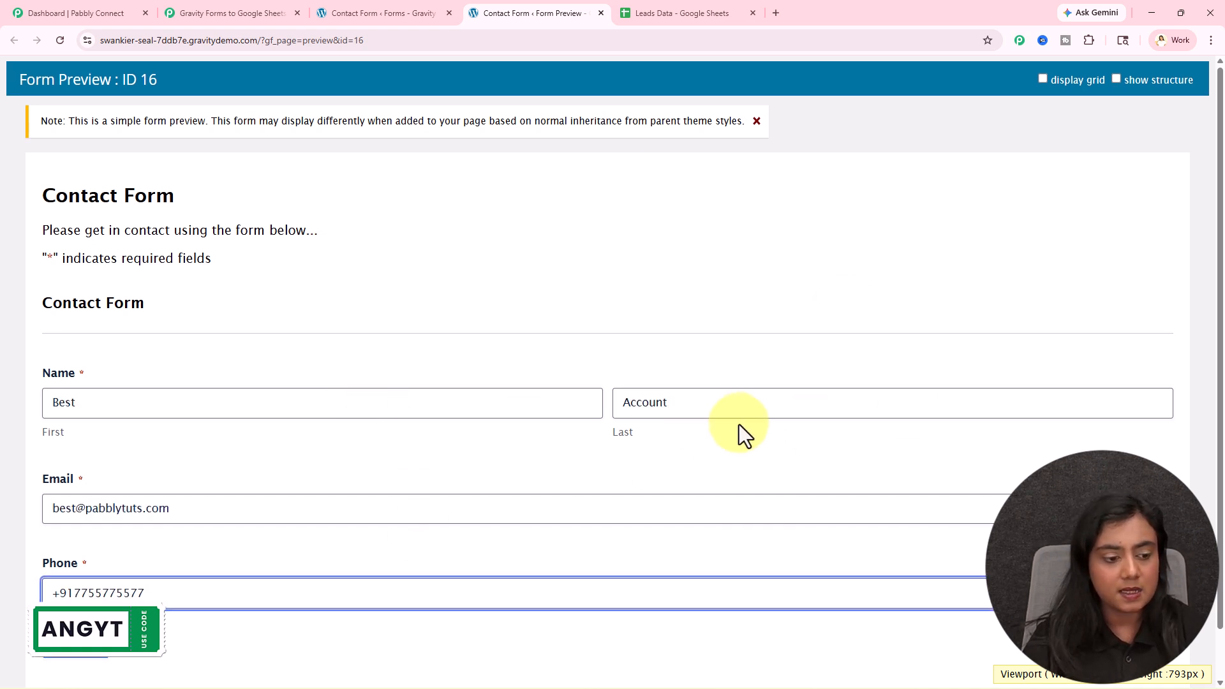
- Submit the filled-in test entry from the preview and check Pabbly for the captured response
scroll(739, 423, "down", 1)
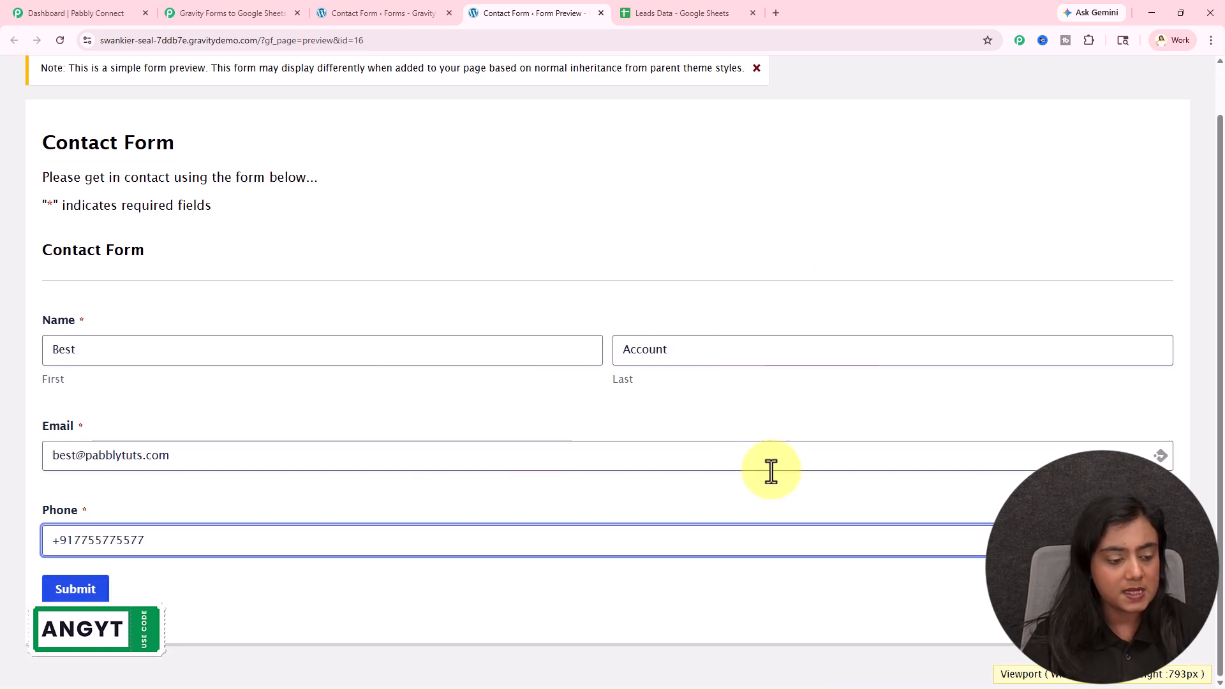
left_click(76, 589)
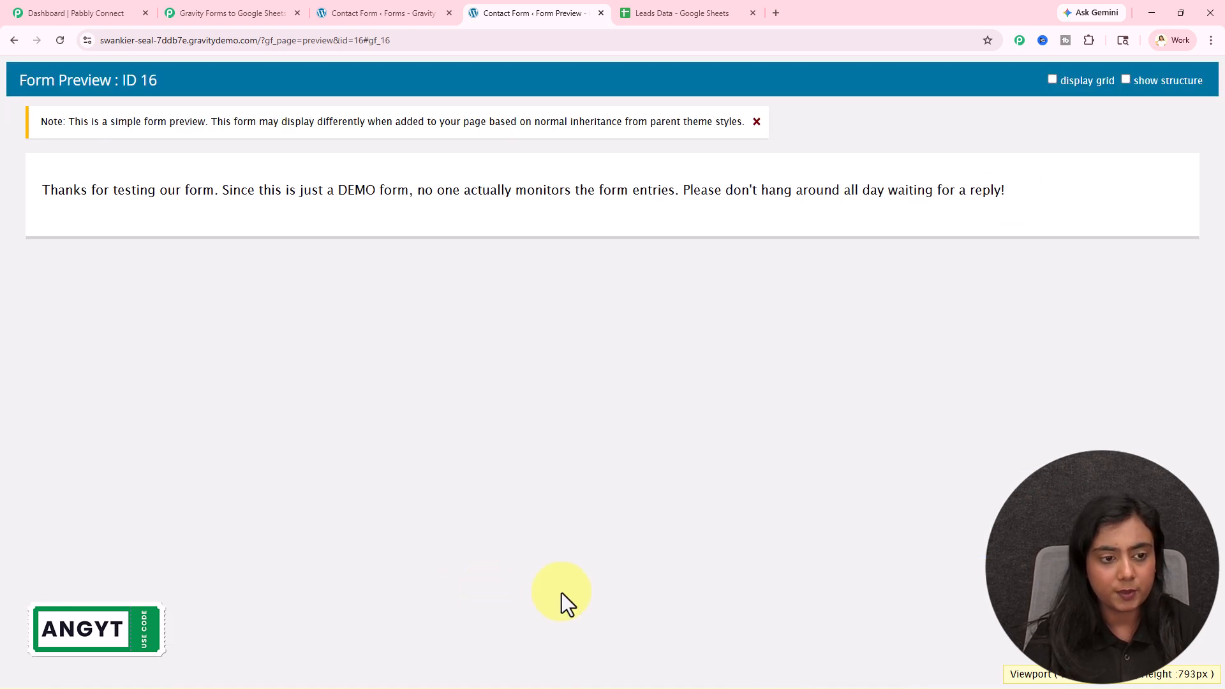
left_click(253, 13)
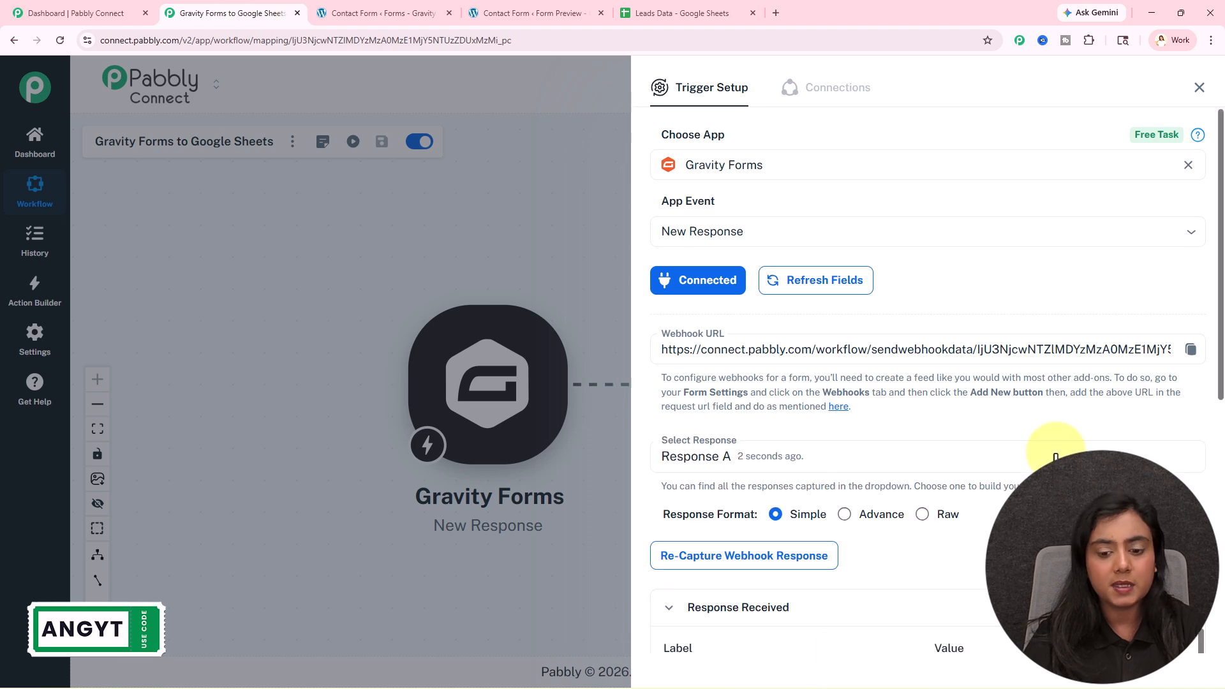
- Review the captured first name, last name and other values in Response Received
scroll(1053, 447, "down", 6)
scroll(1052, 164, "down", 1)
left_click_drag(1100, 219, 902, 224)
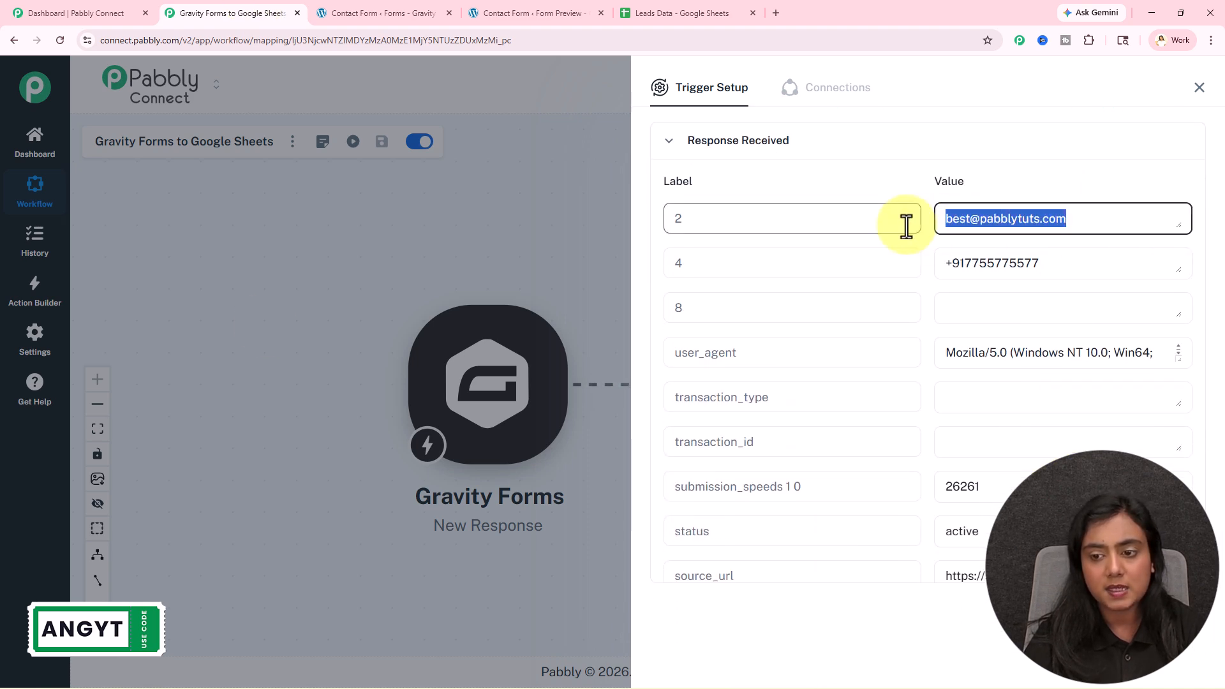
left_click_drag(1061, 260, 920, 263)
scroll(935, 375, "down", 15)
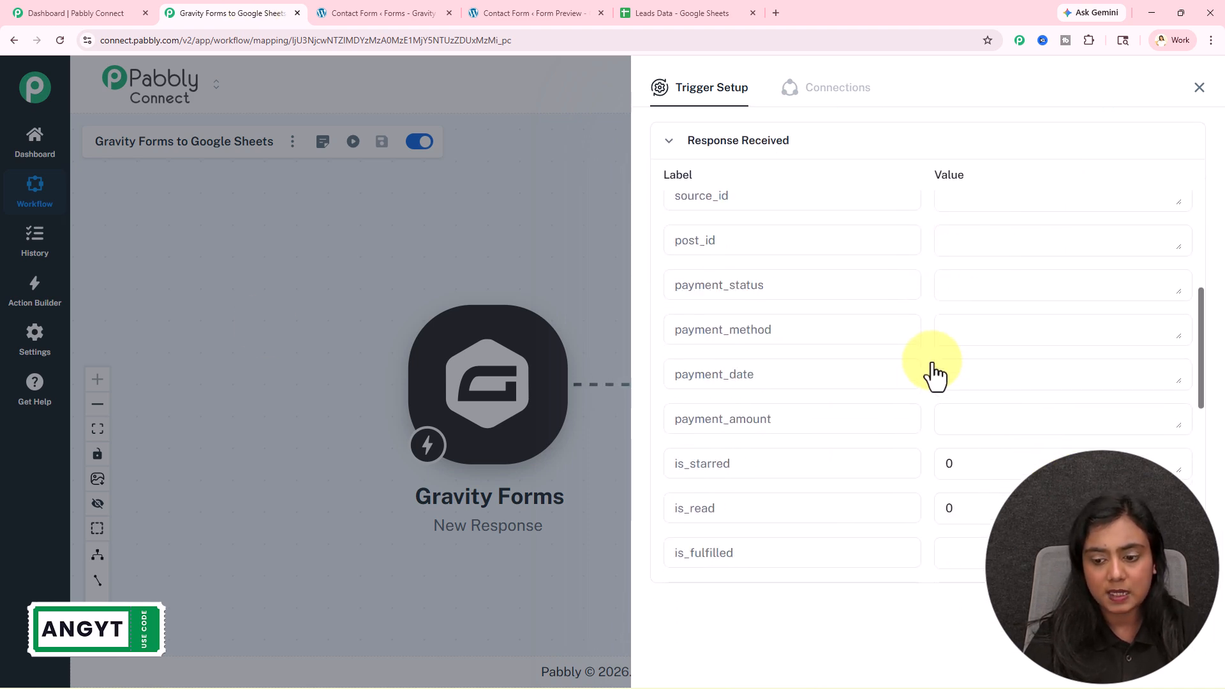
left_click_drag(995, 558, 912, 557)
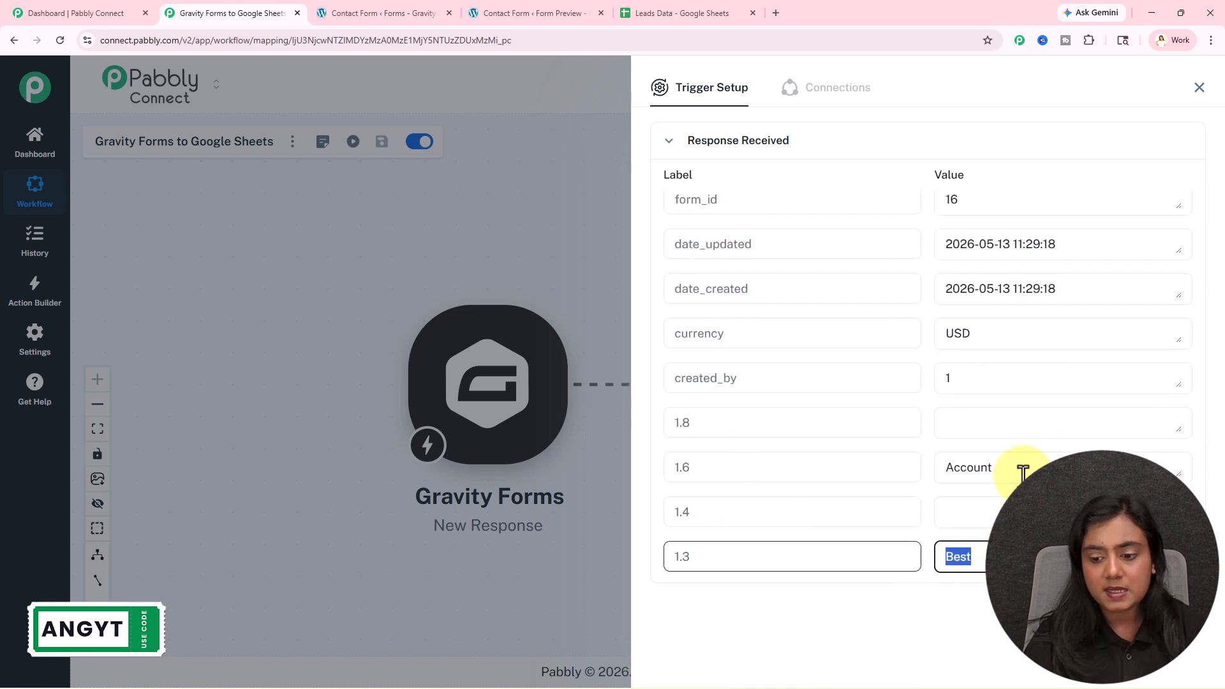
left_click_drag(995, 468, 918, 461)
left_click(938, 425)
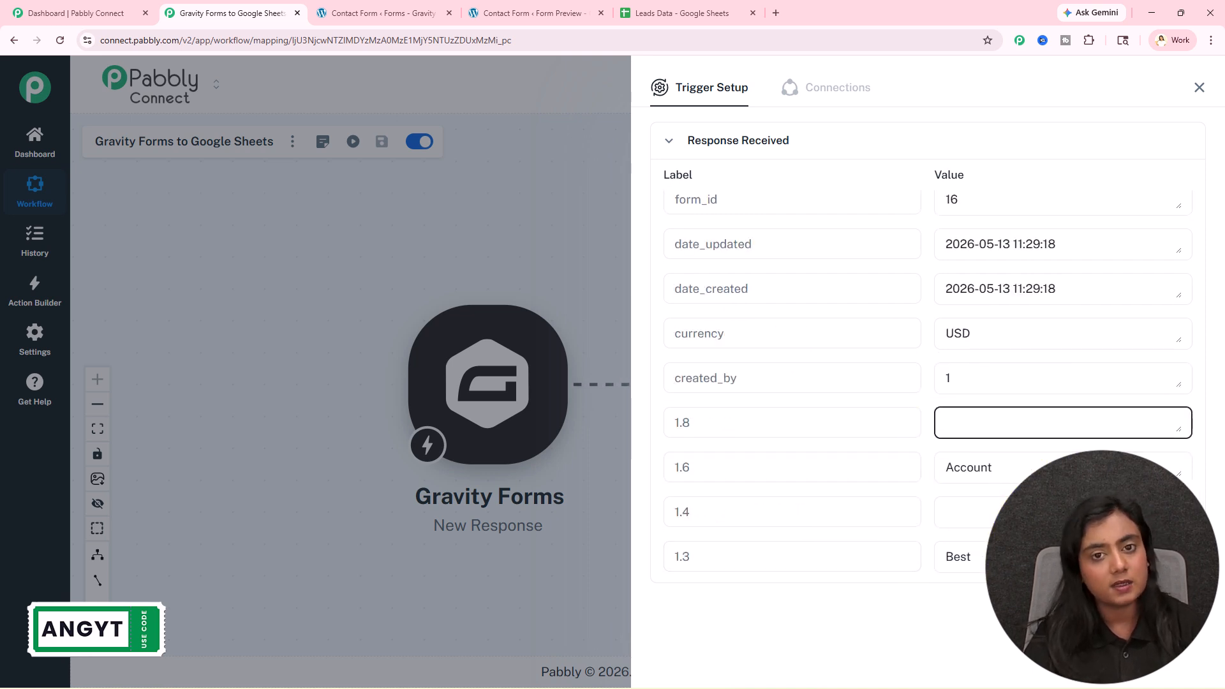
- Close the trigger setup and select cells A4 to C4 in Leads Data
left_click(1181, 89)
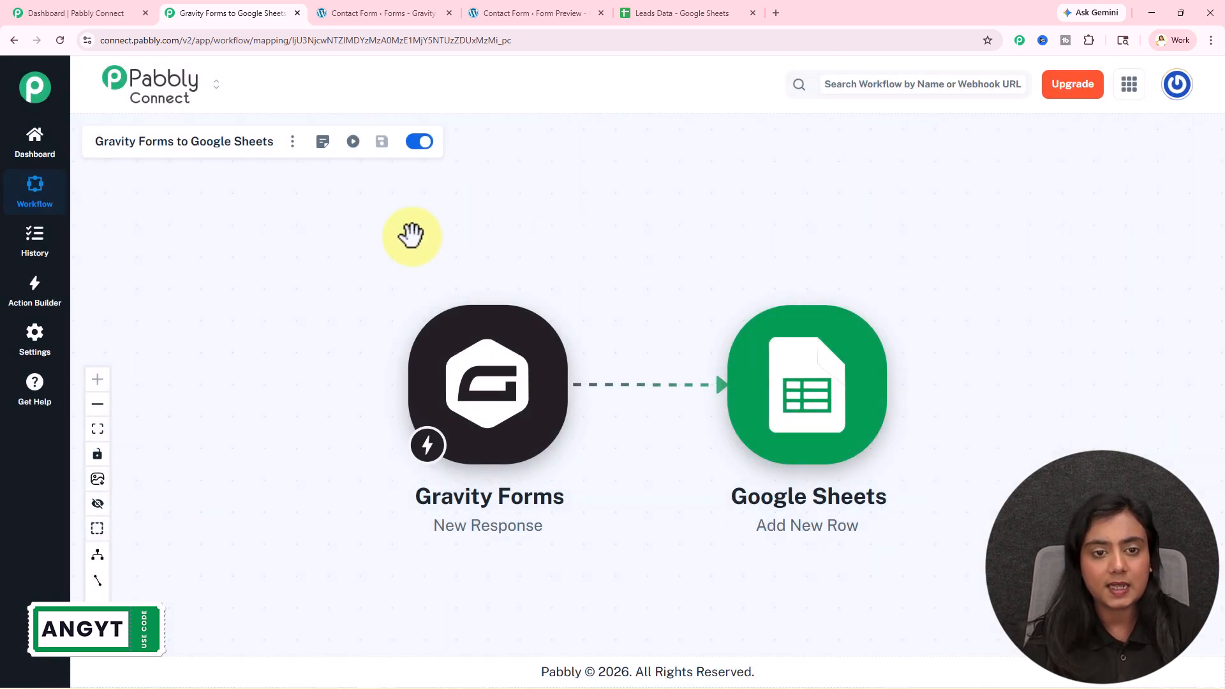
left_click(689, 12)
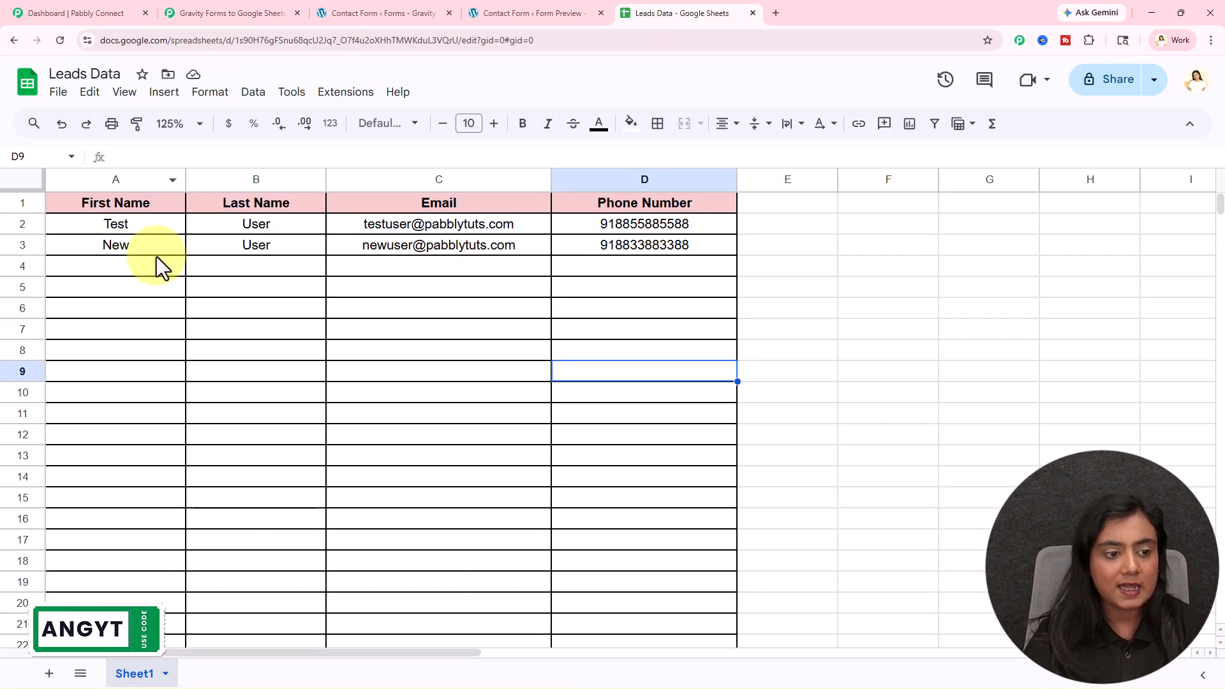
left_click_drag(164, 266, 416, 274)
- Authorise a new Google account through Sign in with Google and connect it to the Google Sheets step
left_click(279, 11)
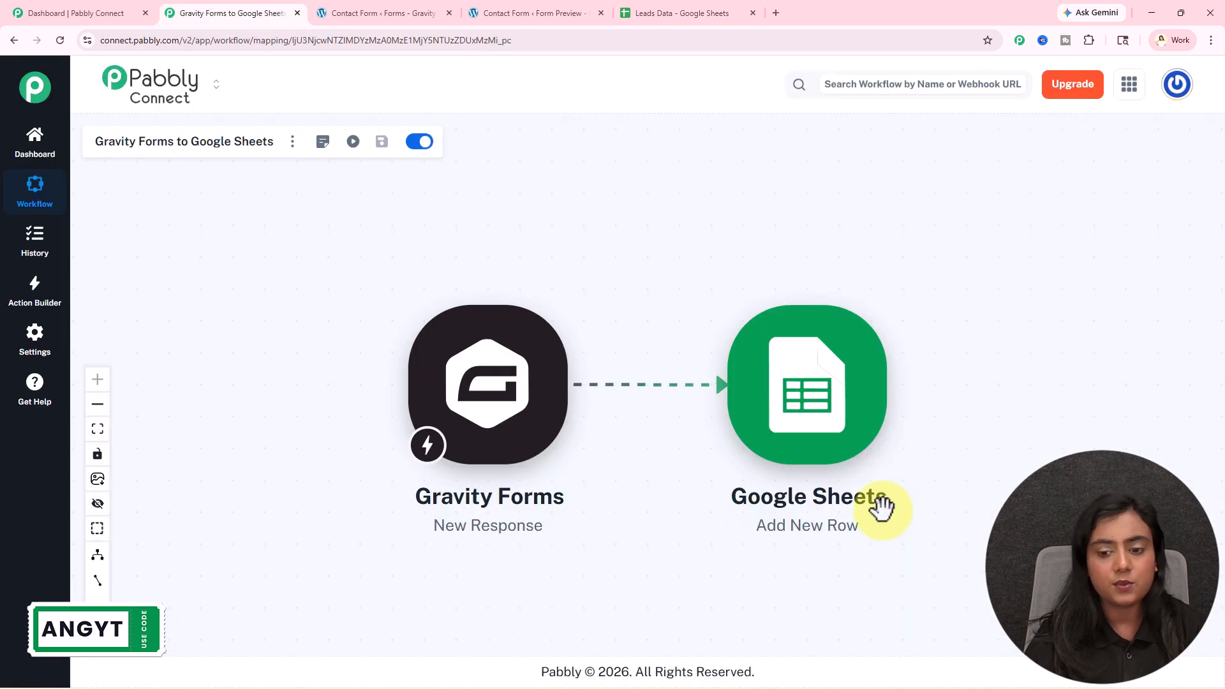
left_click(801, 452)
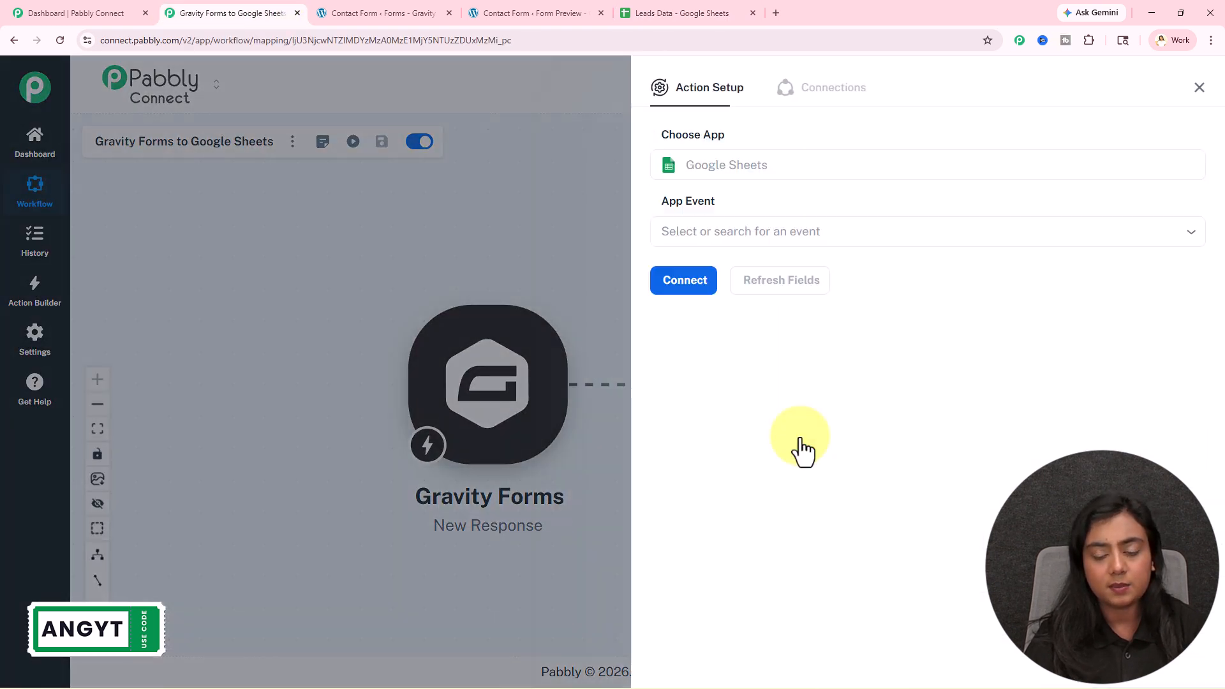
left_click(705, 295)
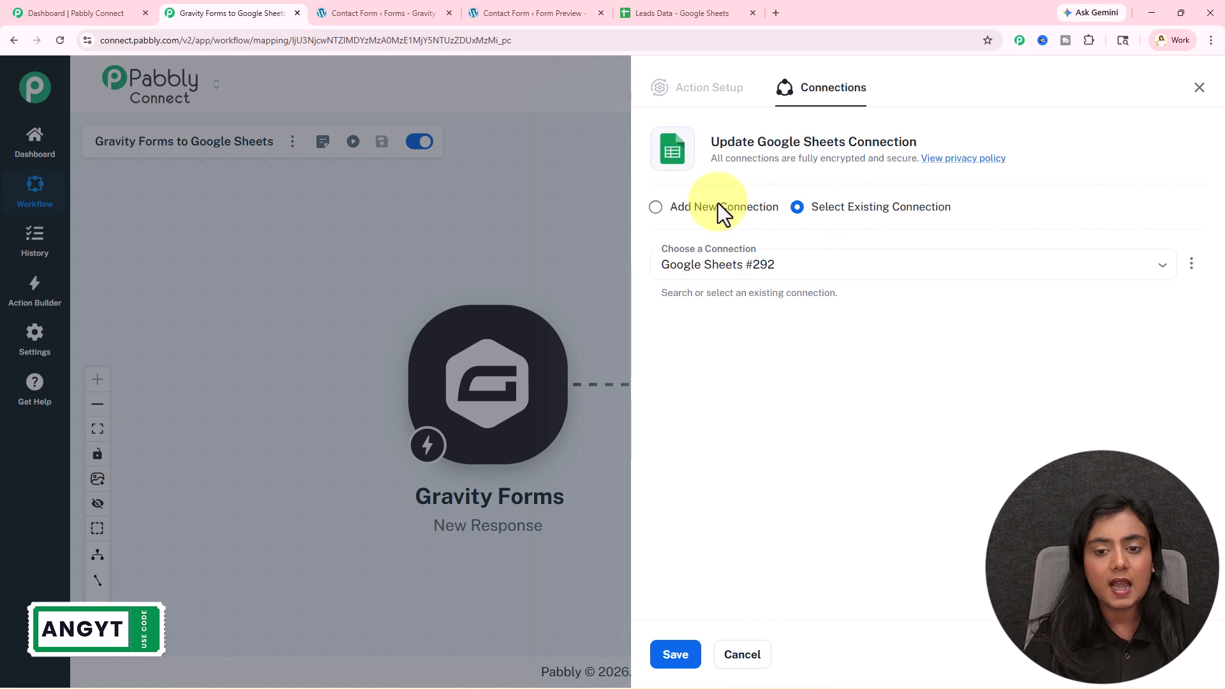
left_click(719, 208)
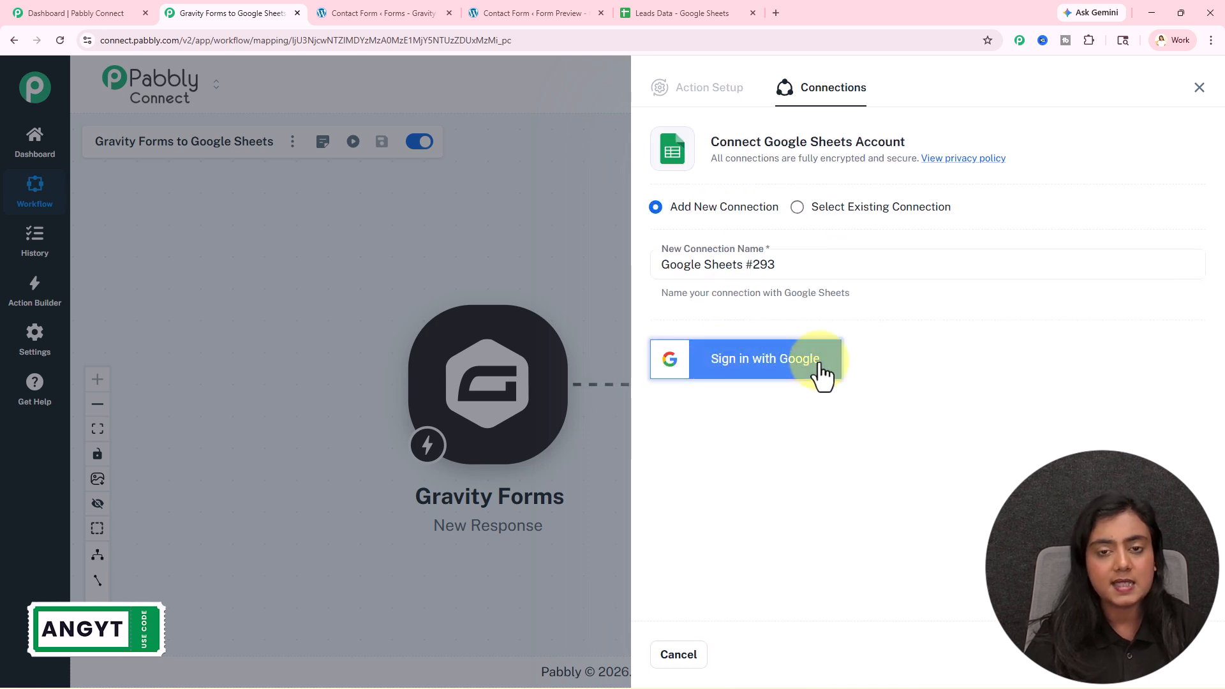
left_click(823, 375)
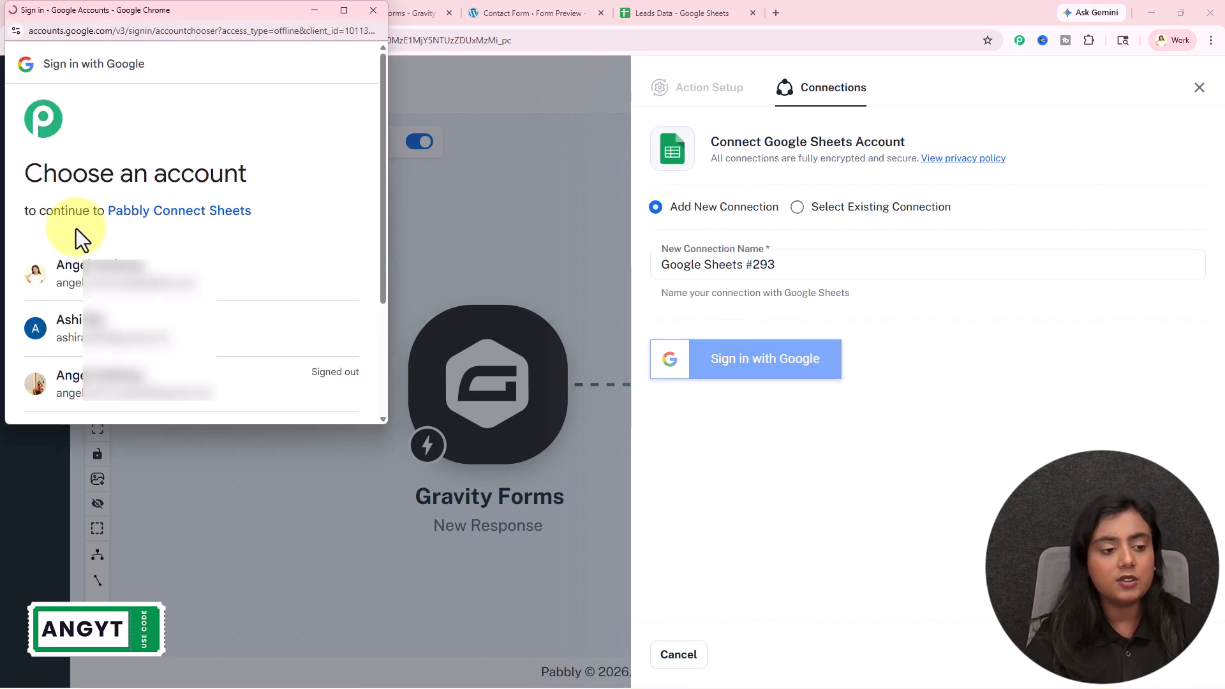
left_click(233, 276)
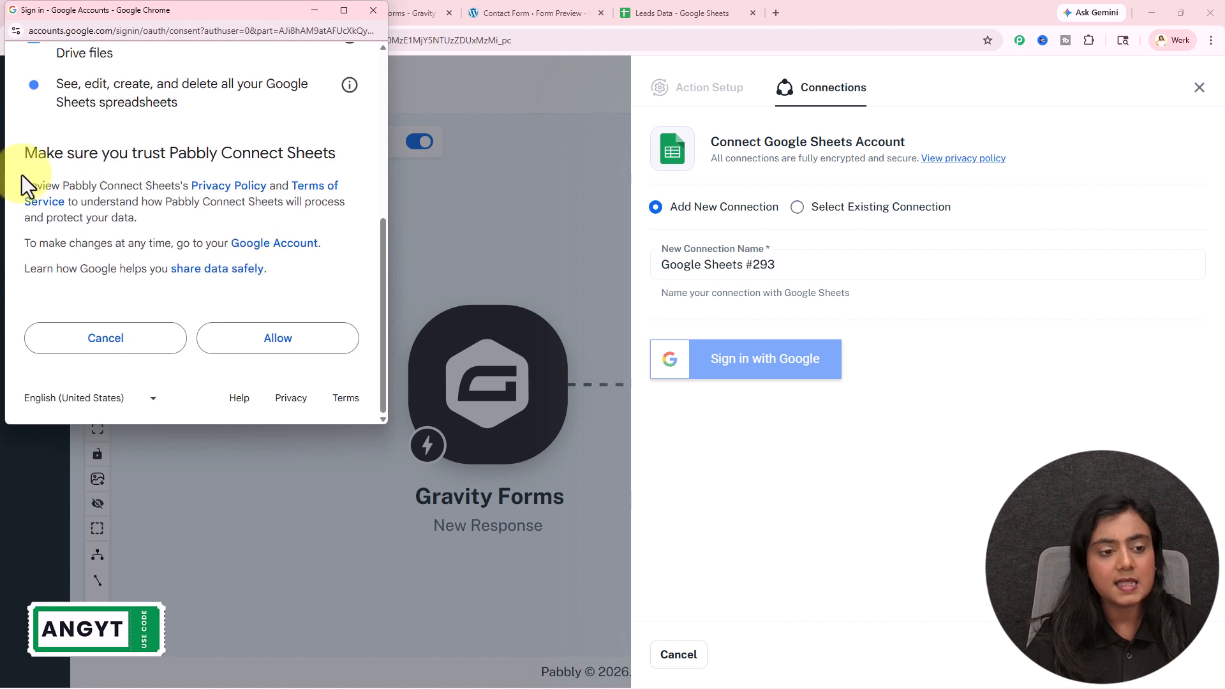
left_click(264, 351)
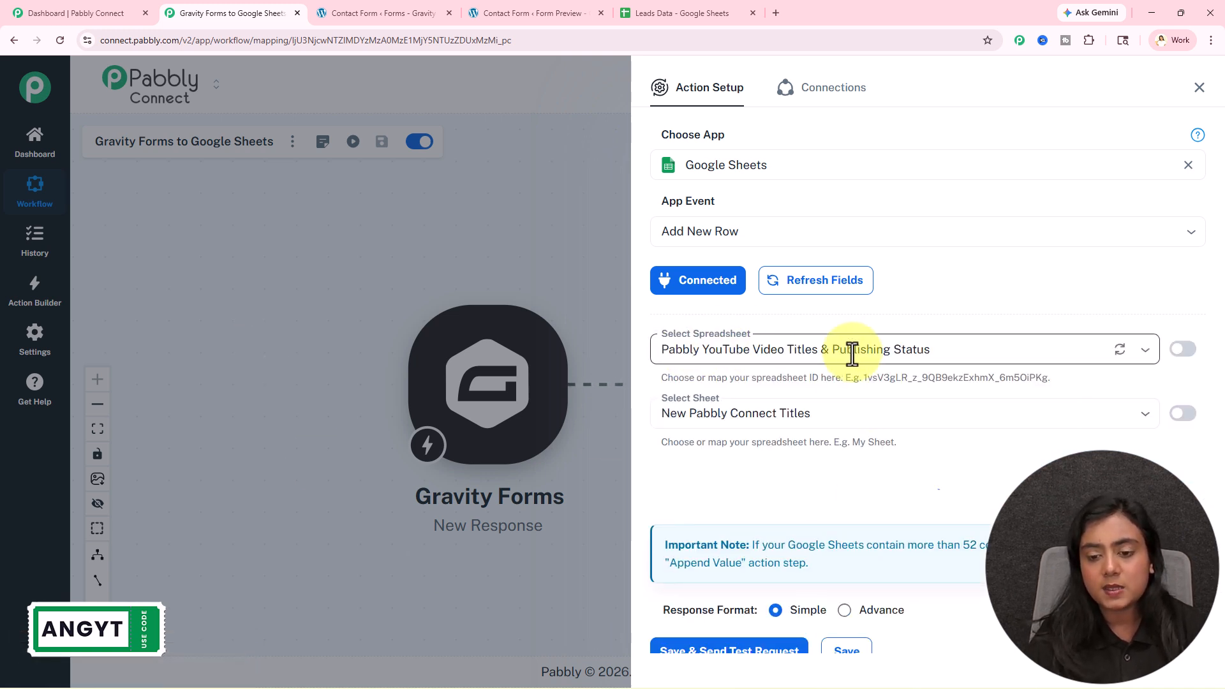
- Choose the Leads Data spreadsheet in the Add New Row step's Select Spreadsheet dropdown
left_click(651, 13)
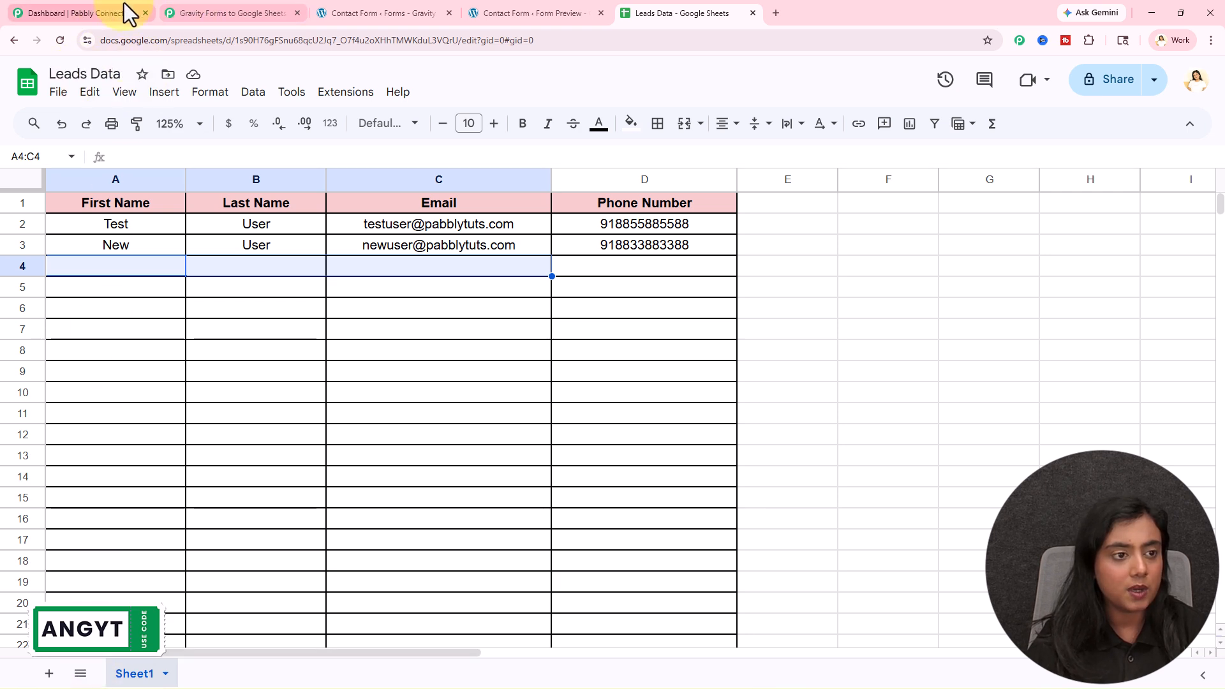
left_click(233, 13)
left_click(931, 350)
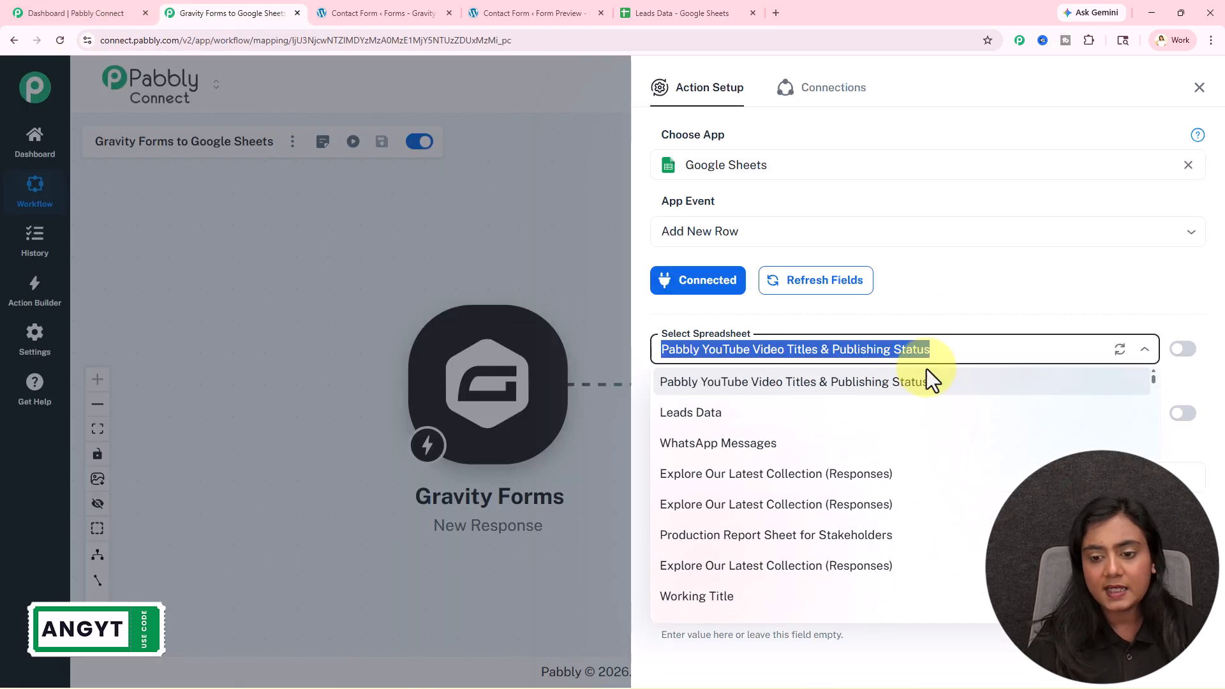
left_click(786, 418)
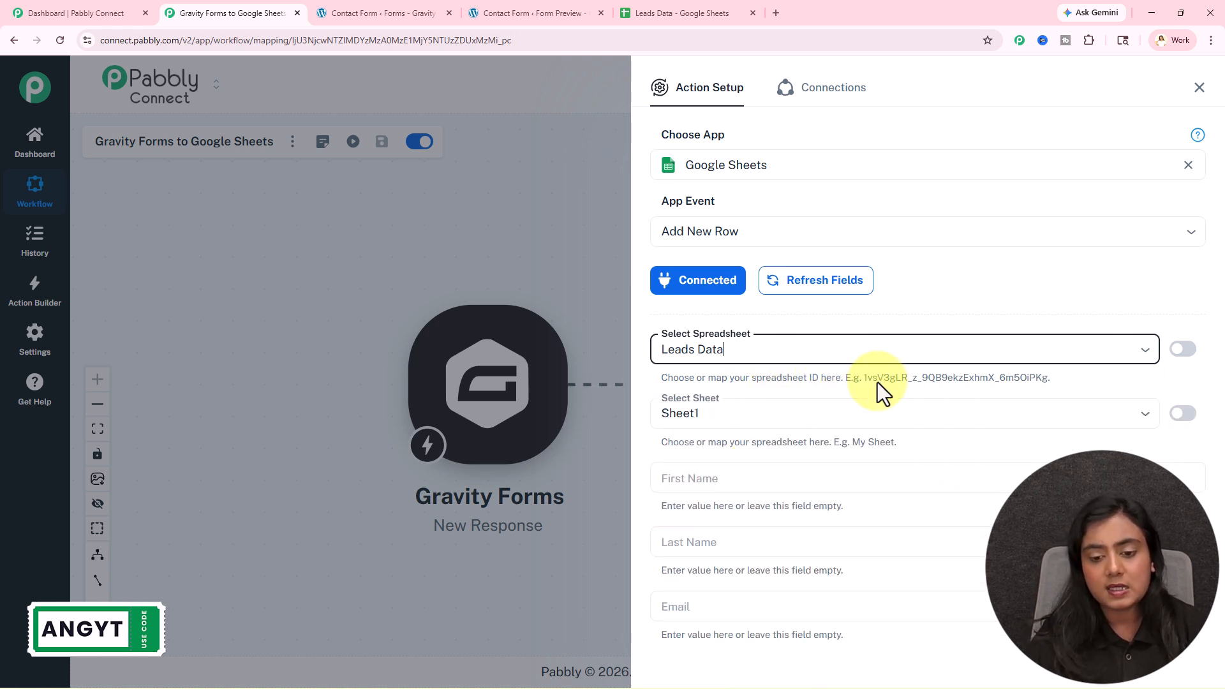
- Check the First Name, Last Name, Email and Phone Number column headers in Leads Data, then view the loaded fields
left_click(688, 11)
left_click(184, 204)
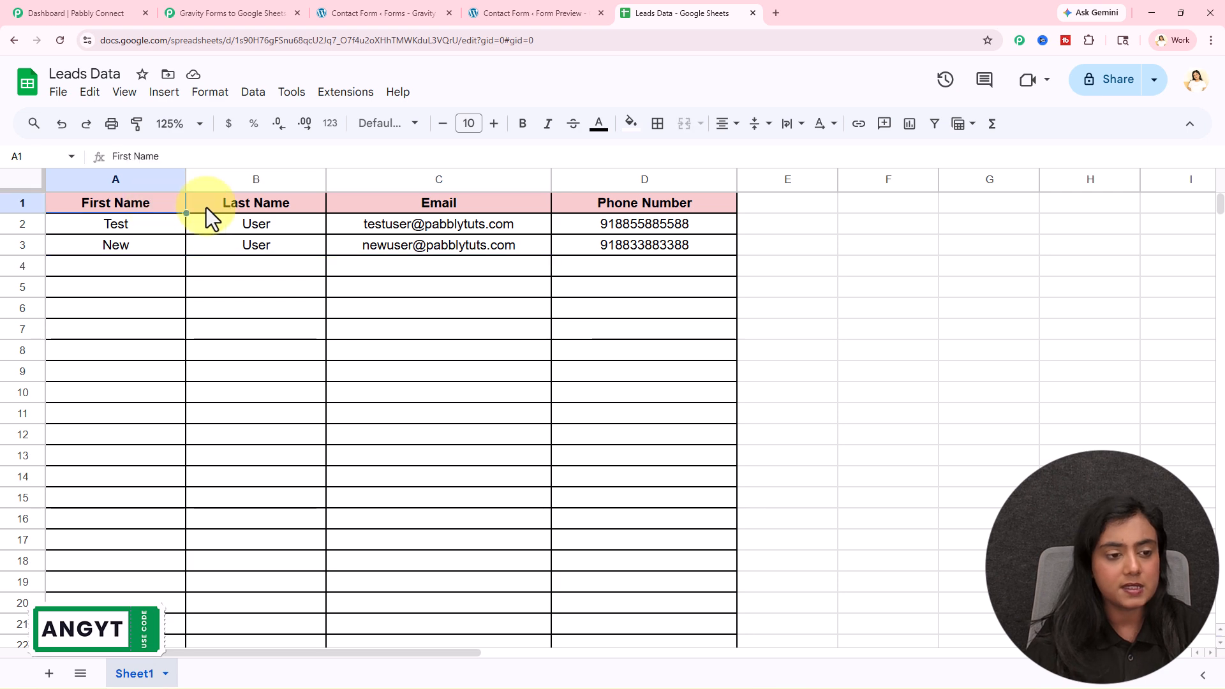
left_click(259, 205)
left_click(486, 203)
left_click(686, 199)
left_click(661, 356)
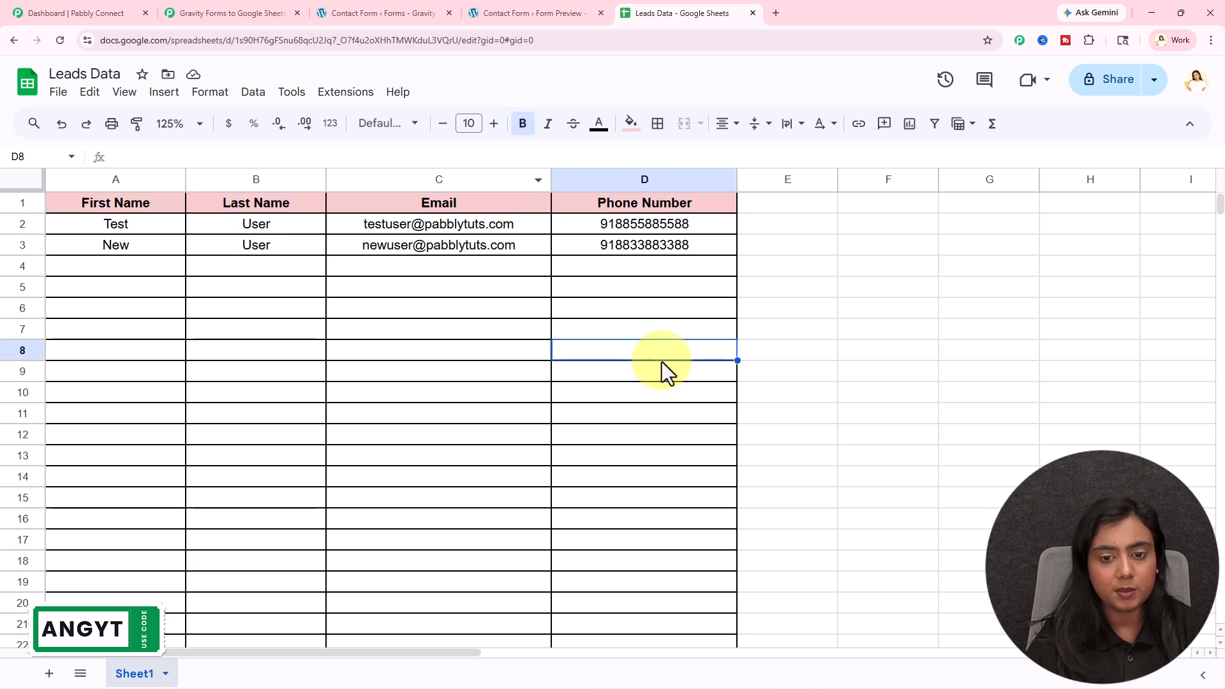
left_click(249, 12)
scroll(768, 486, "down", 2)
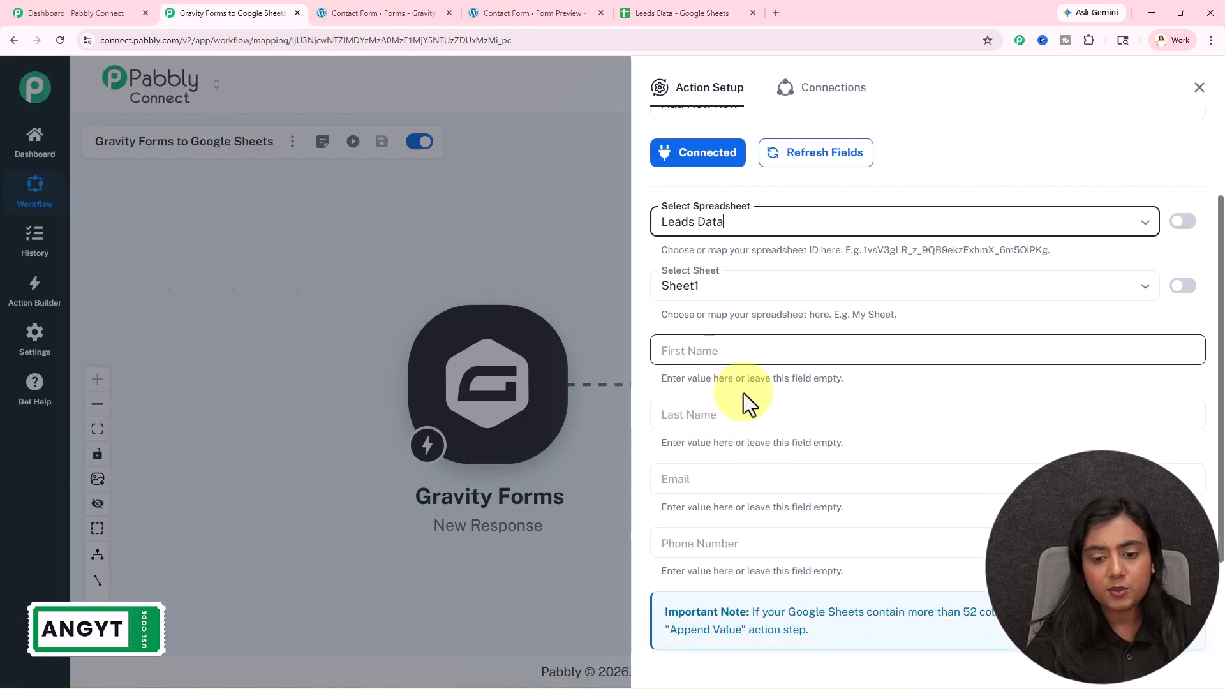
scroll(771, 542, "down", 2)
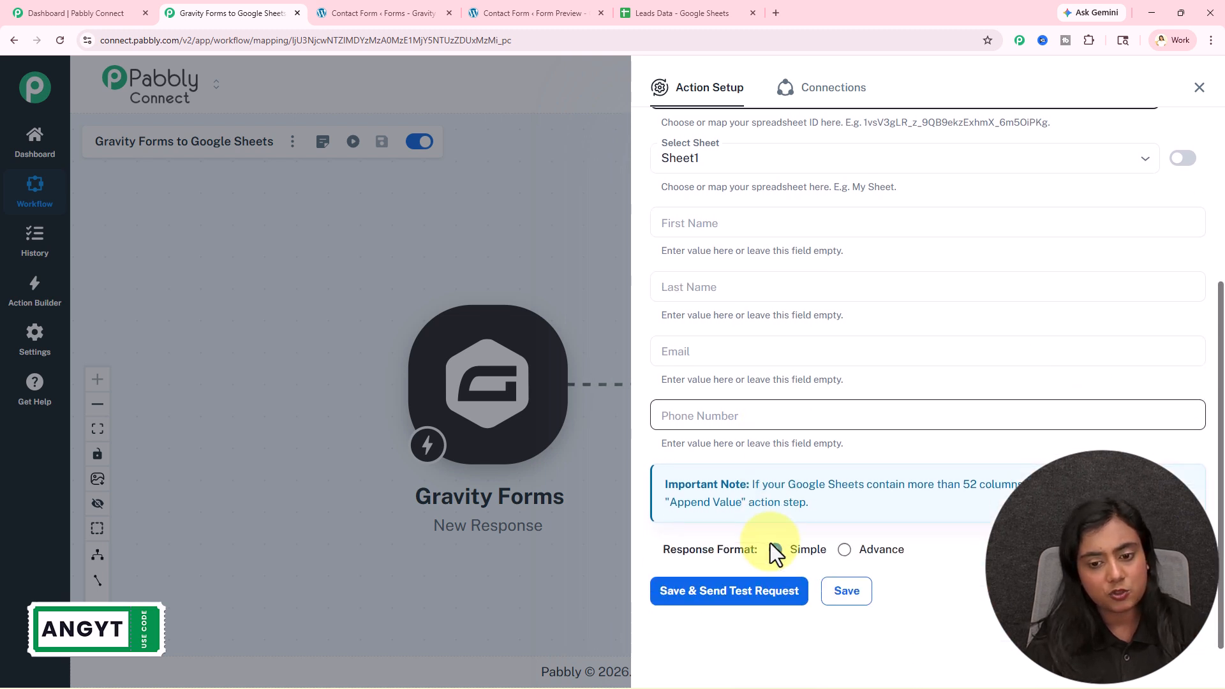
- Map the form's first-name and last-name answers into the First Name and Last Name fields
left_click(764, 220)
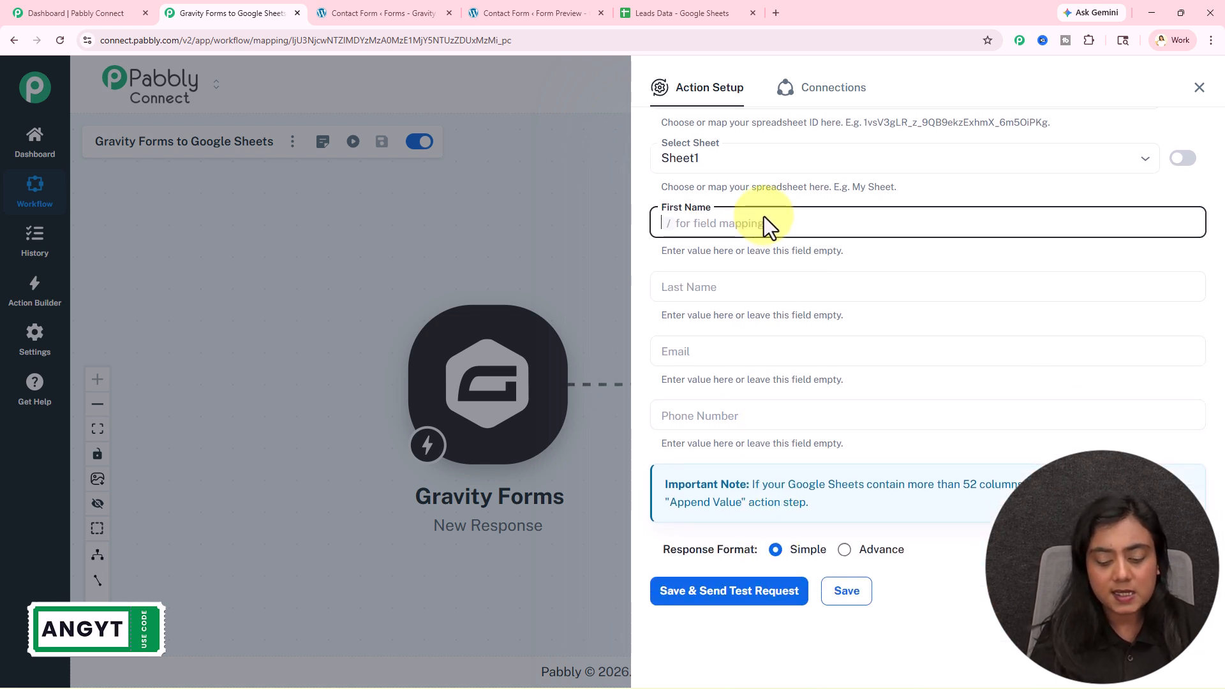
type("/best")
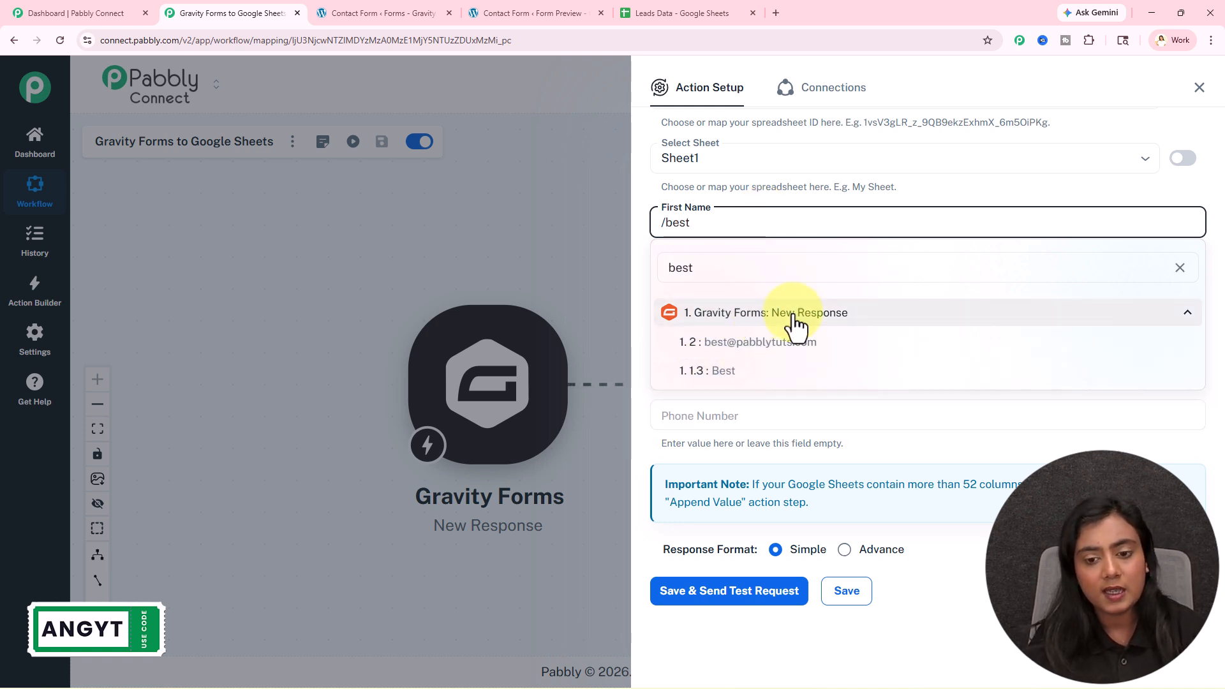
left_click(775, 371)
left_click(734, 265)
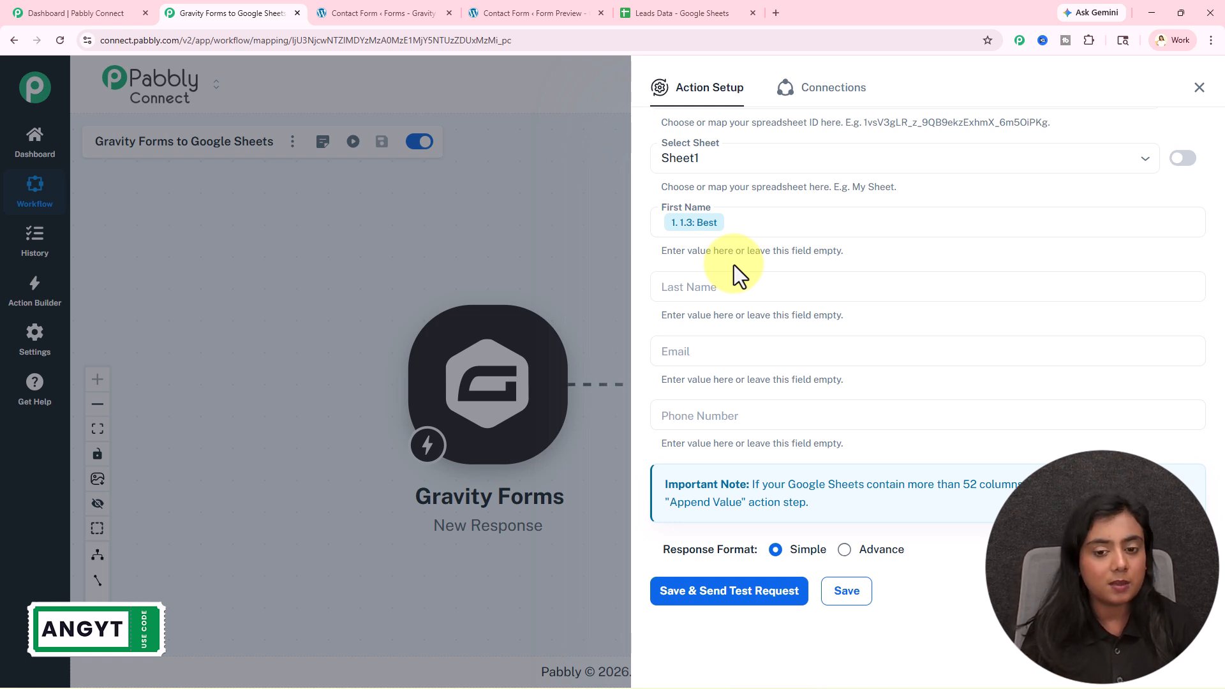
left_click(742, 293)
type("/acc")
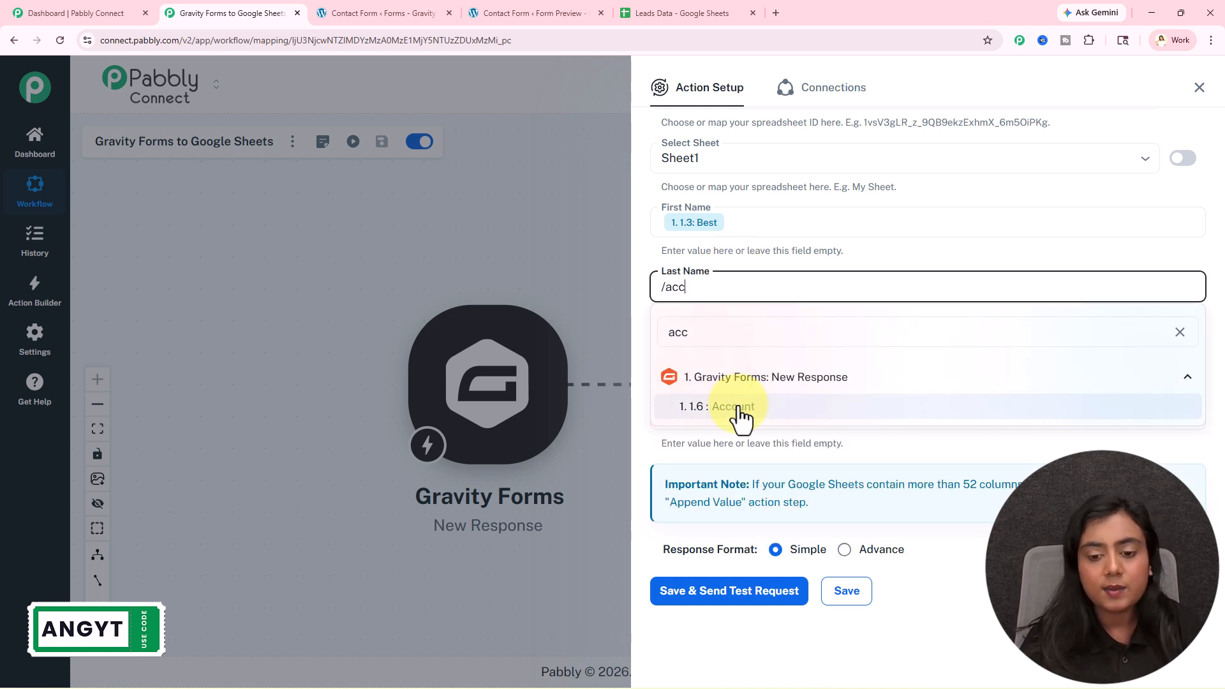
left_click(739, 413)
- Map the email and phone answers into Email and Phone Number, then save and send a test request
left_click(722, 354)
type("/@")
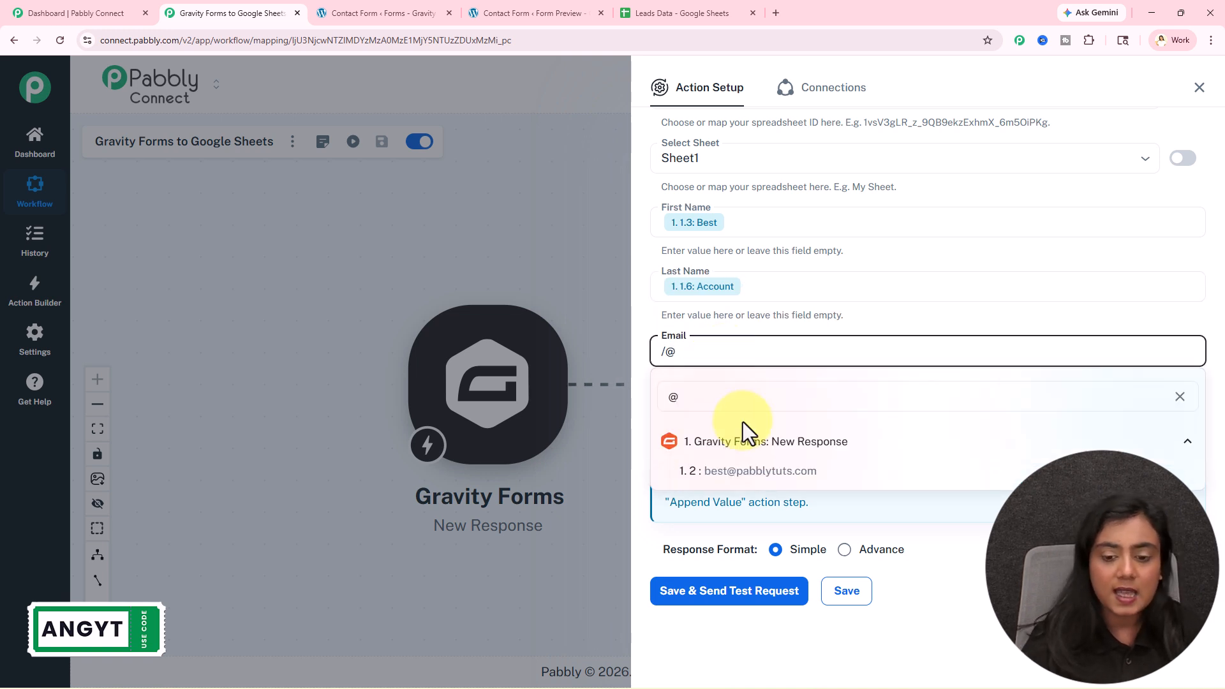
left_click(743, 472)
left_click(739, 420)
type("/9")
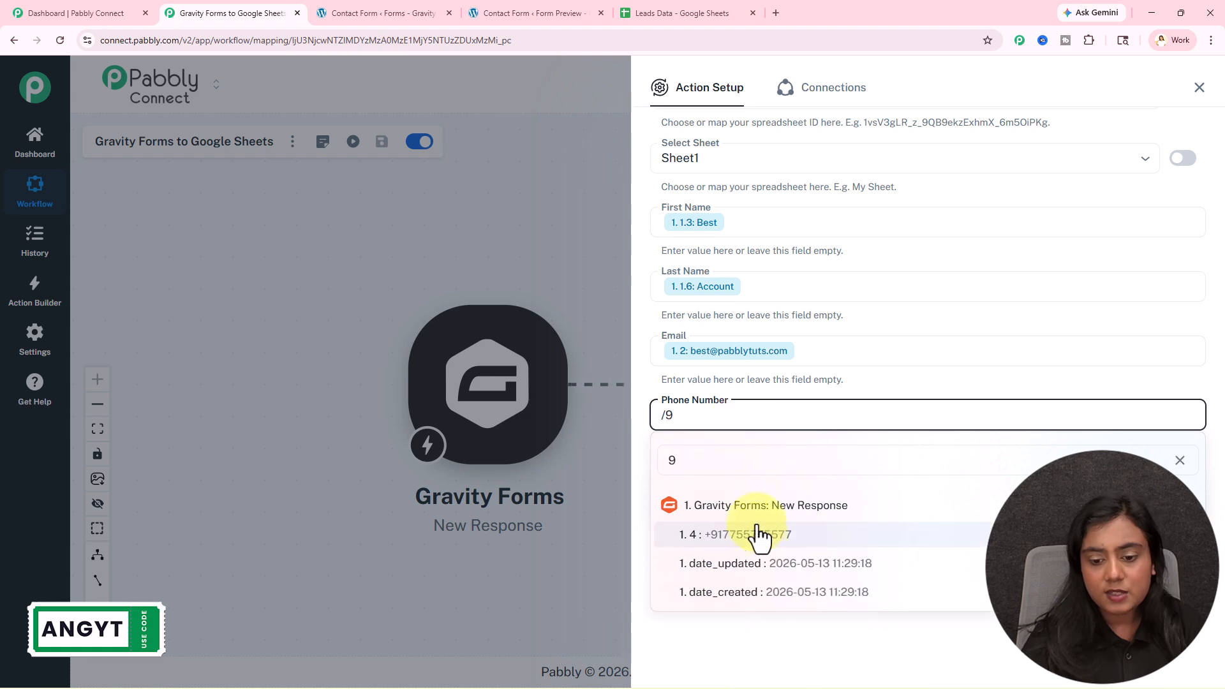
left_click(757, 535)
left_click(733, 598)
- Confirm the test entry filled row 4 of Leads Data, then close Pabbly's Action Setup panel
scroll(1039, 213, "down", 6)
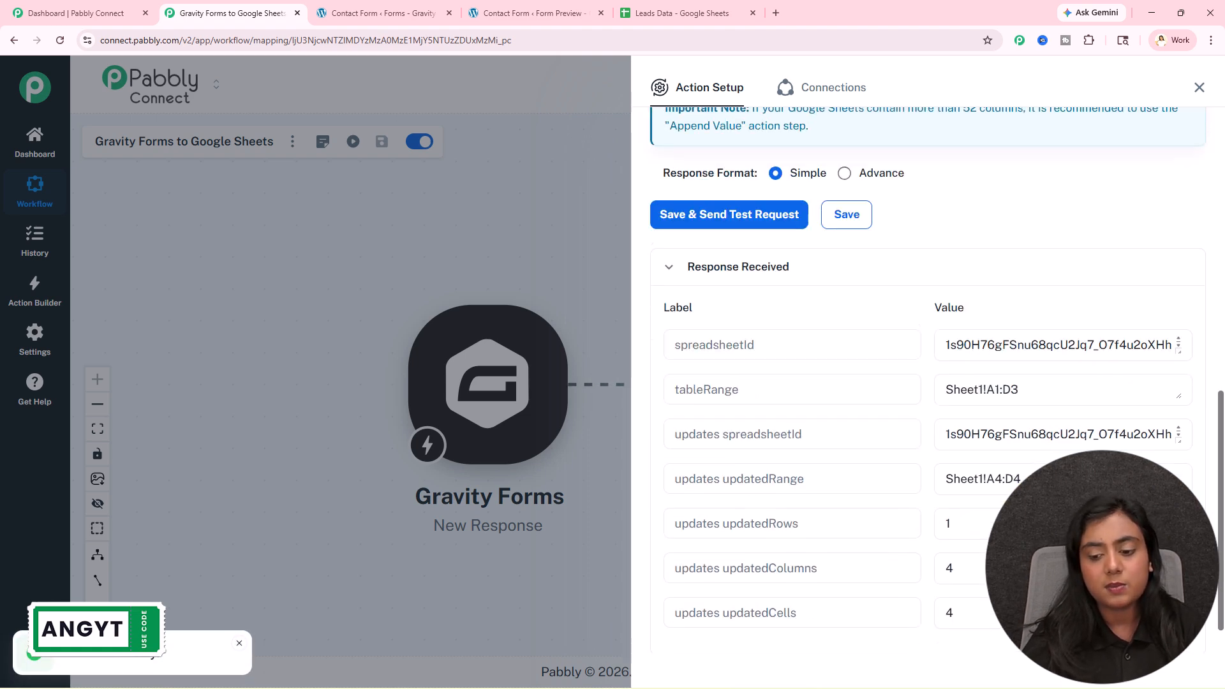
left_click(647, 4)
left_click_drag(121, 271, 644, 266)
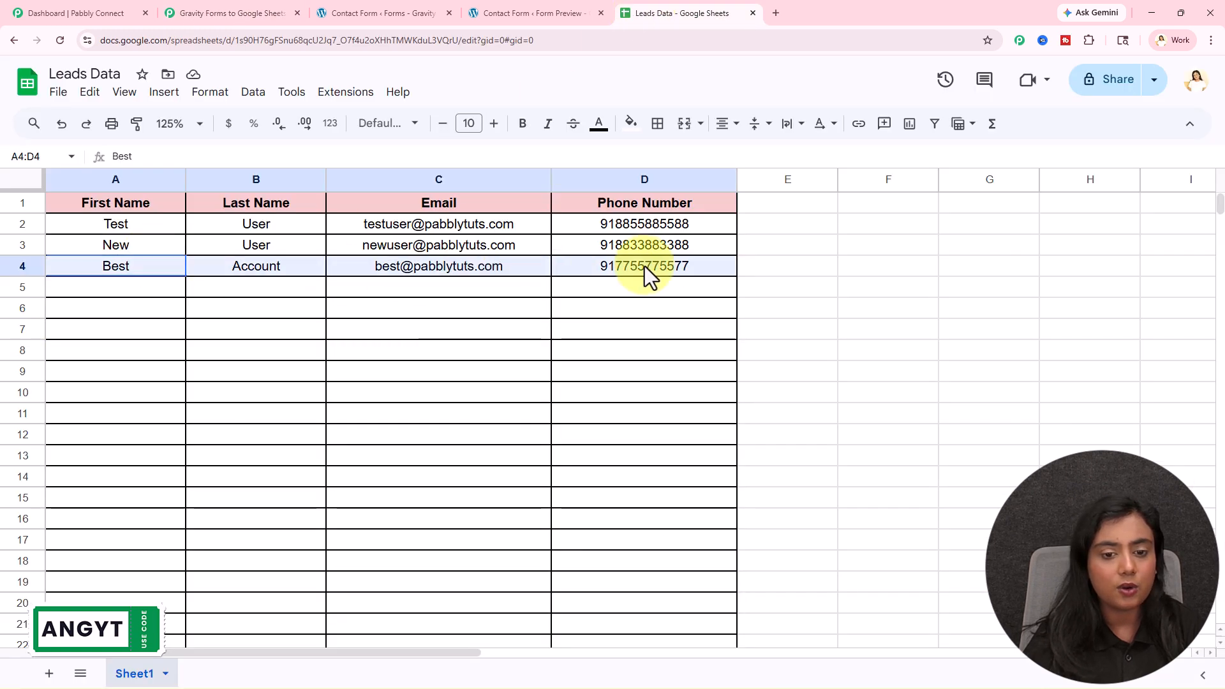
left_click(652, 308)
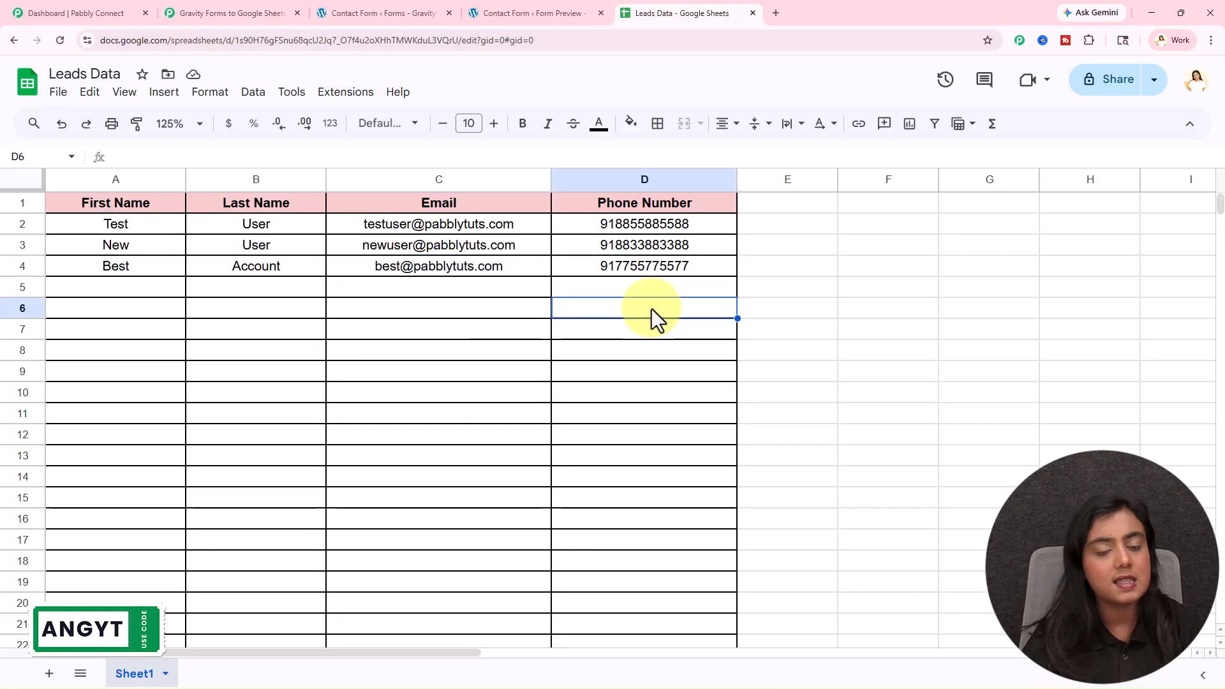
left_click(266, 13)
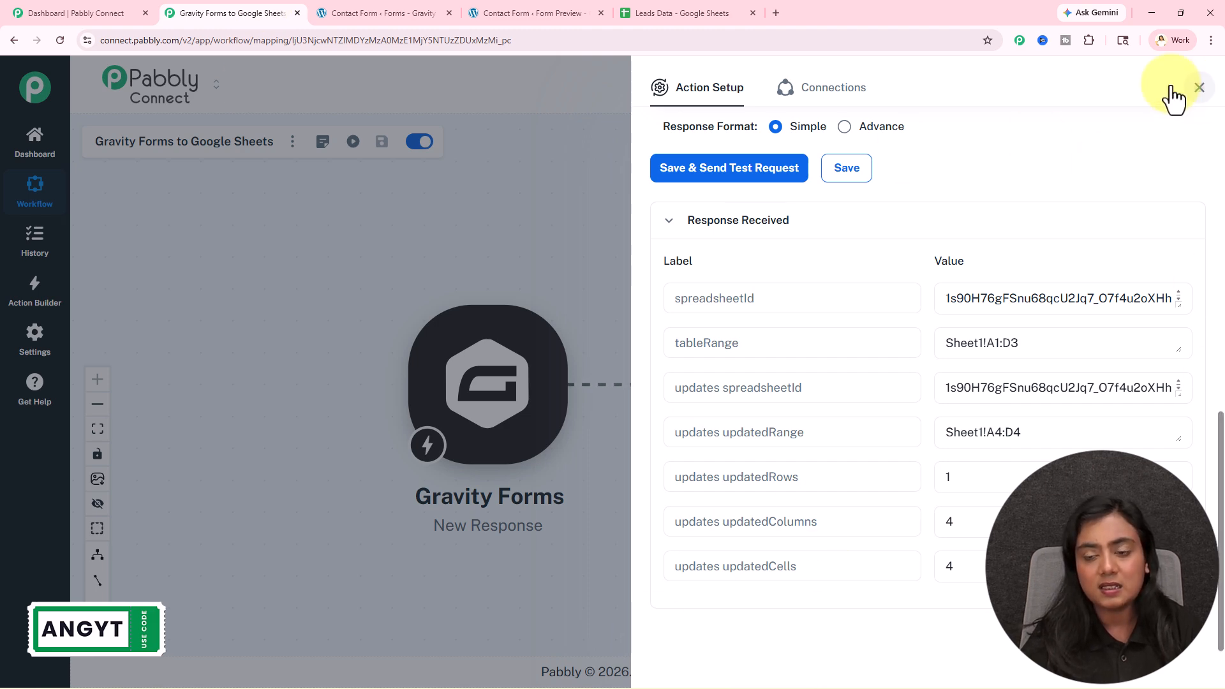
left_click(1199, 89)
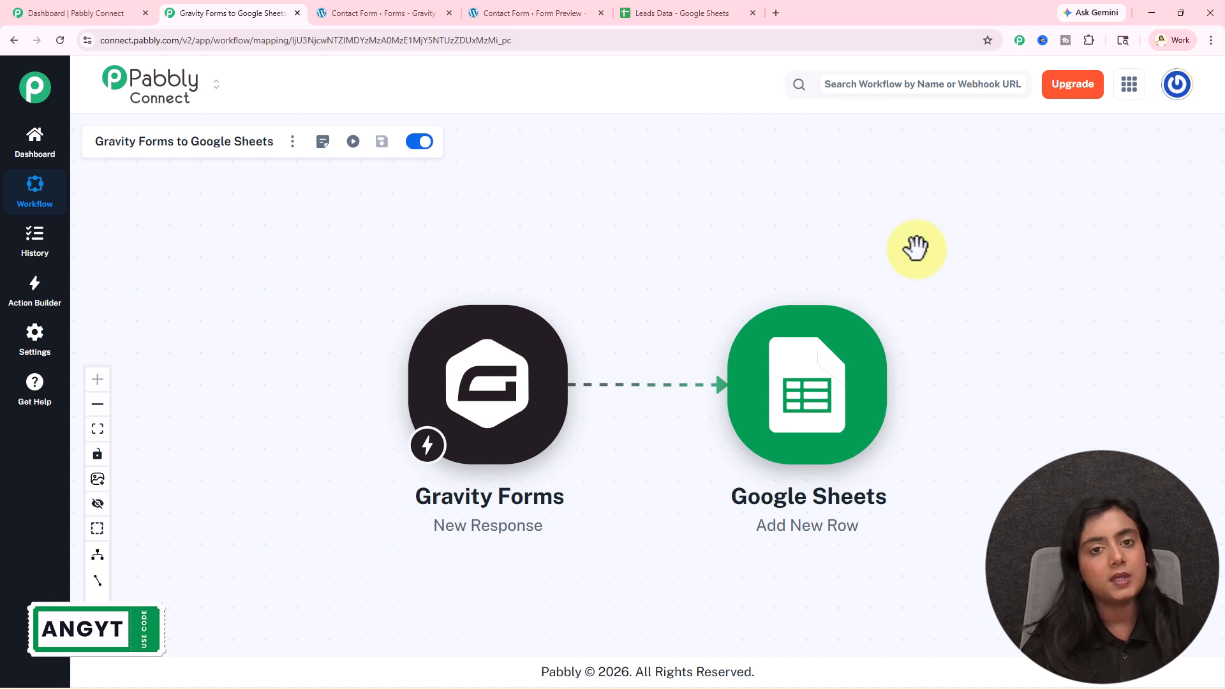
- Glance at the Gravity Forms contact form editor, then recheck the added lead rows in Leads Data
left_click(386, 13)
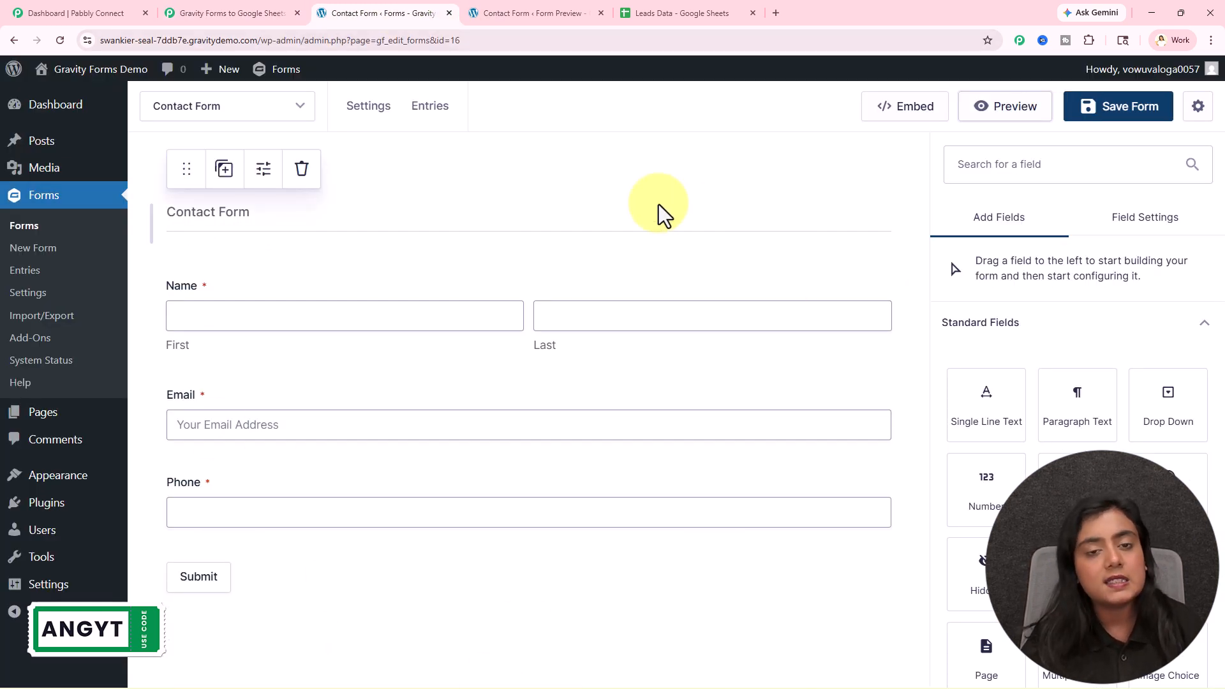
left_click(666, 14)
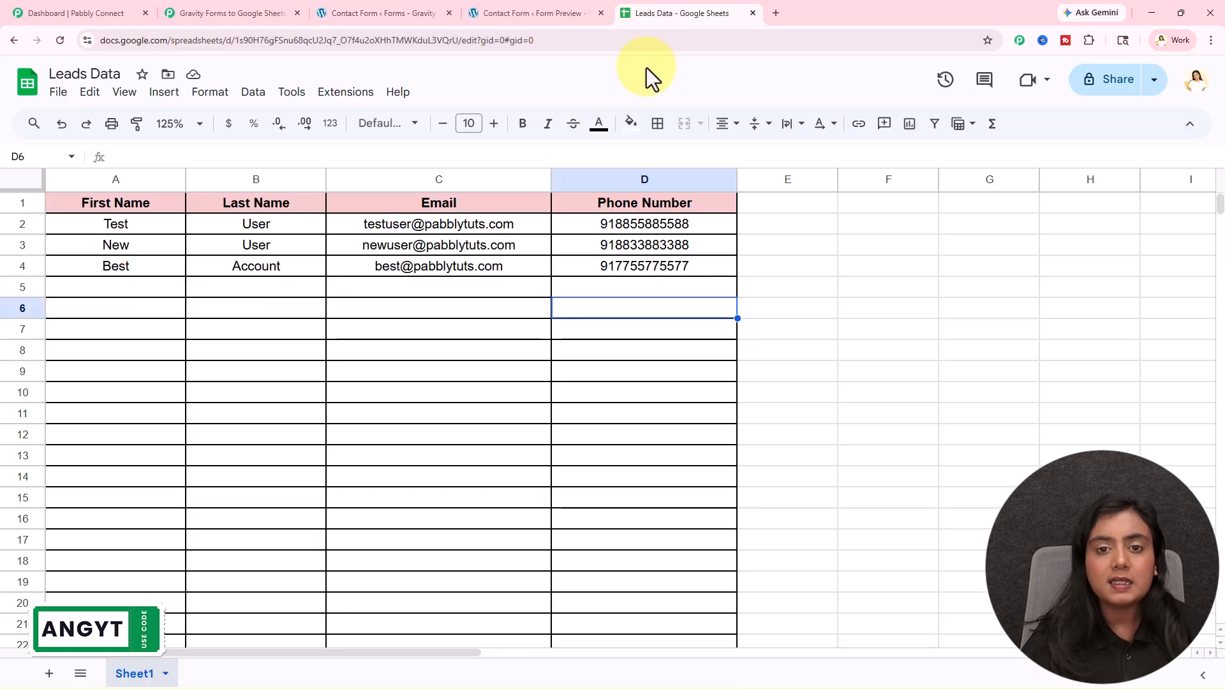
left_click_drag(156, 271, 710, 259)
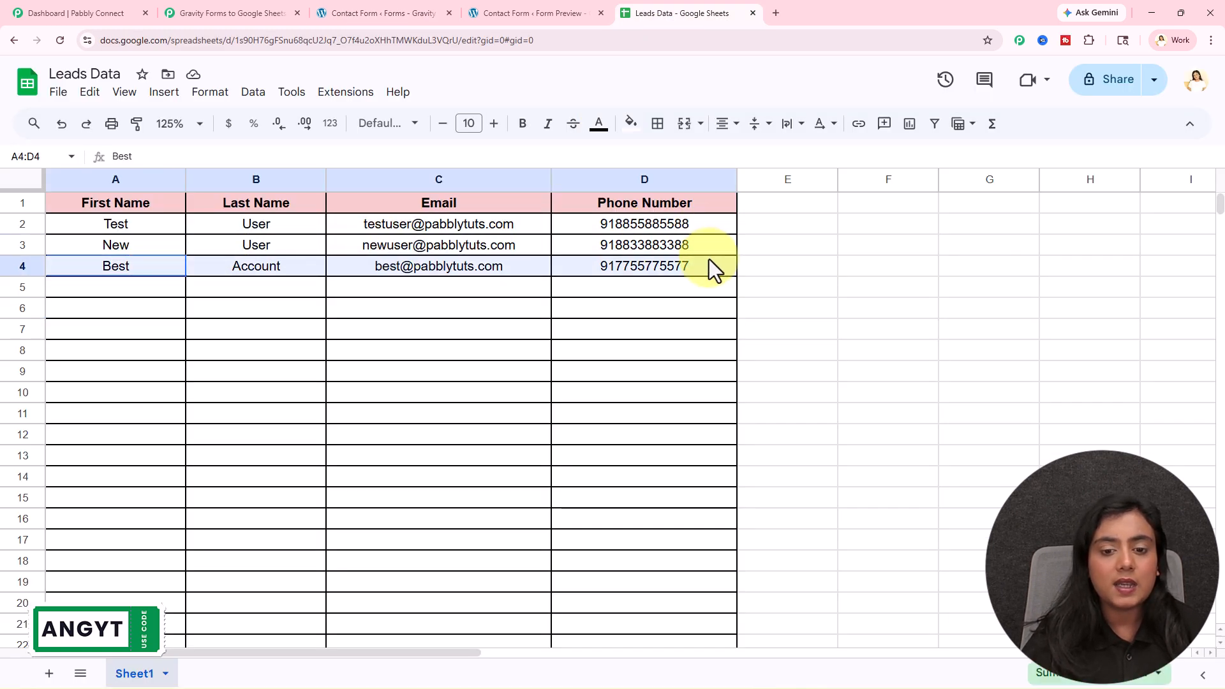
left_click(653, 395)
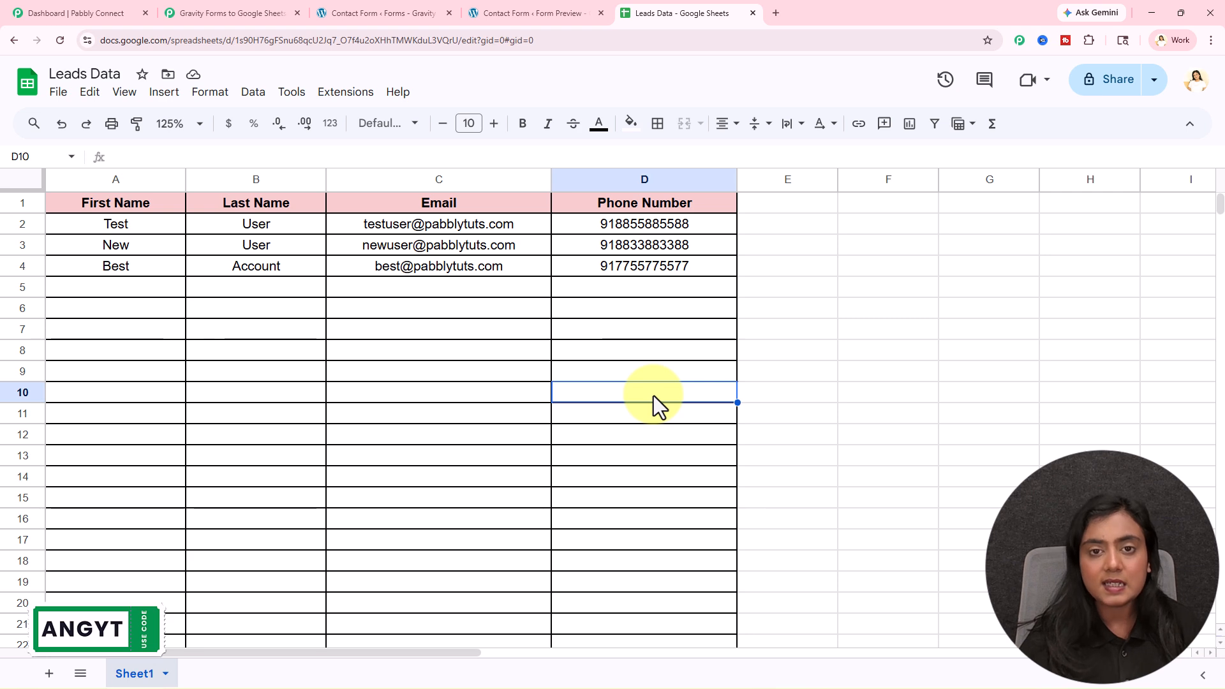
left_click(239, 14)
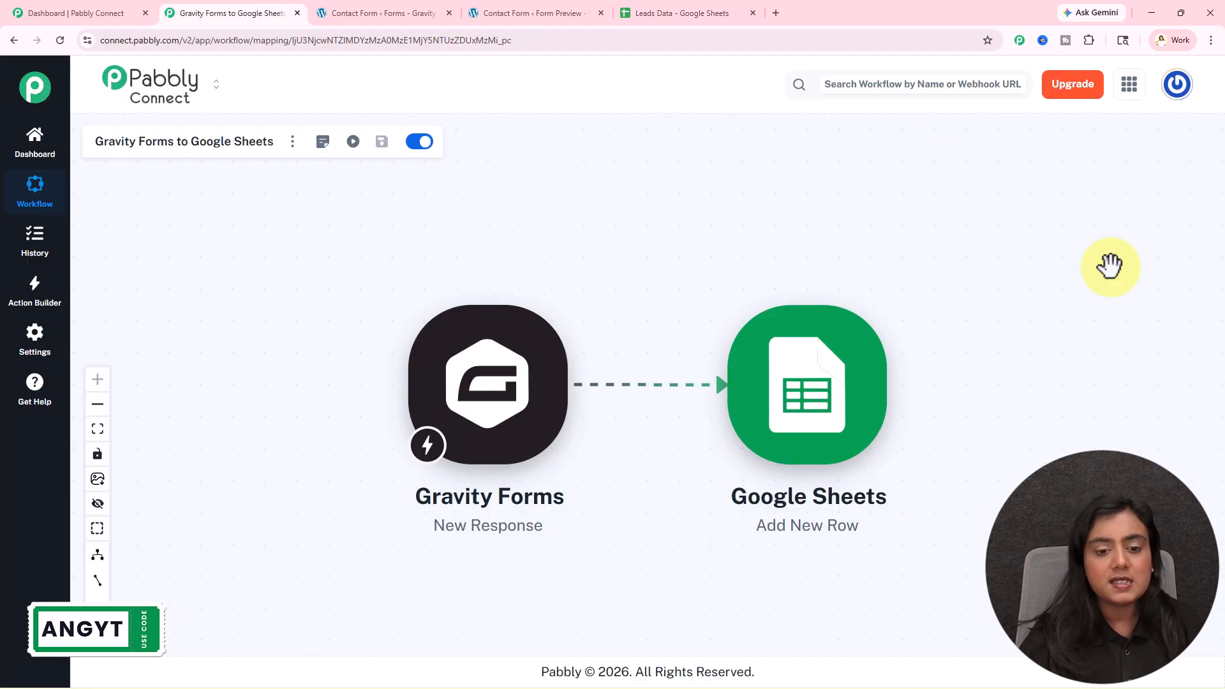